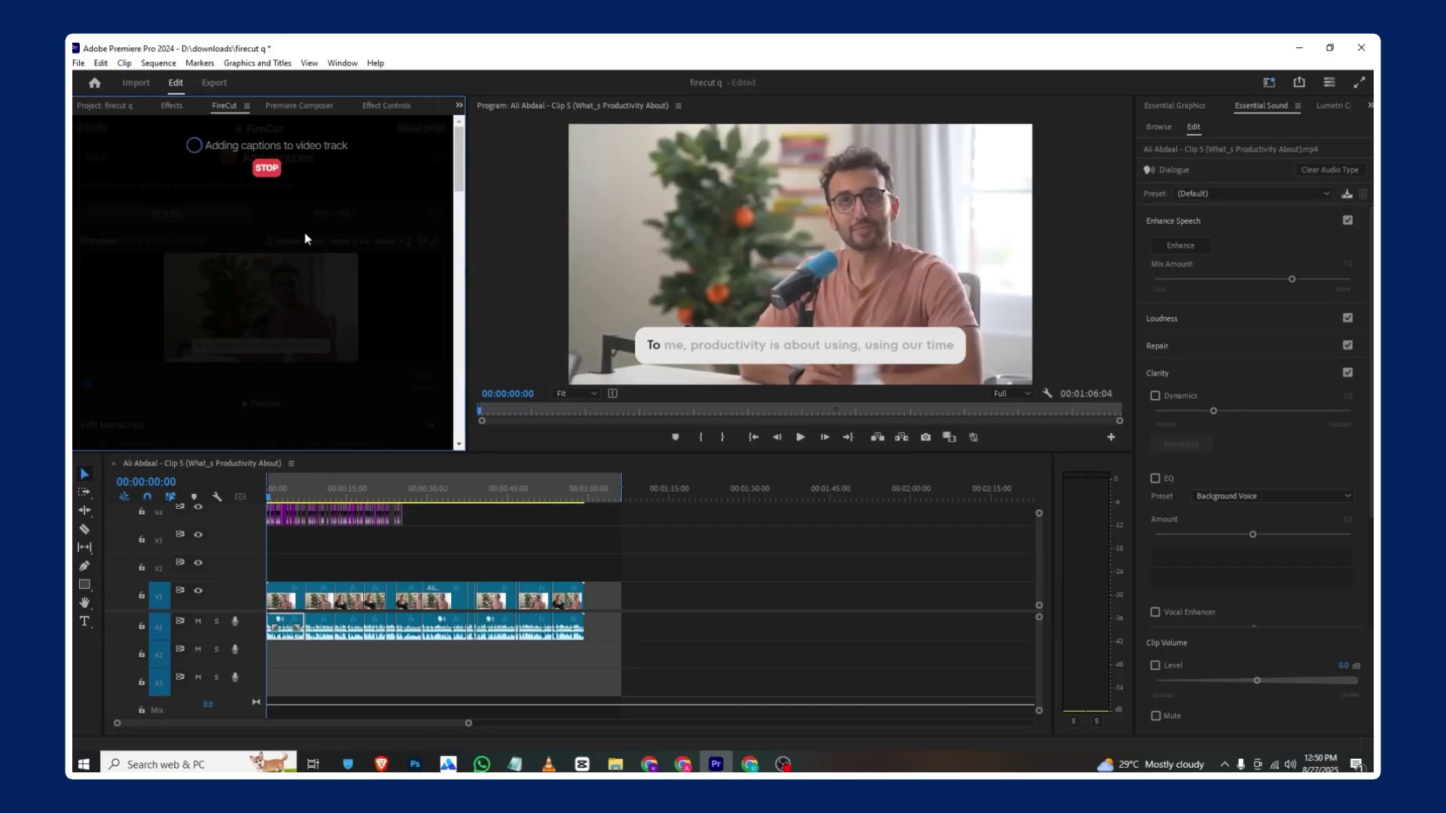
# Fit the whole finished FireCut sequence into the timeline view to preview it
pyautogui.doubleClick(391, 723)
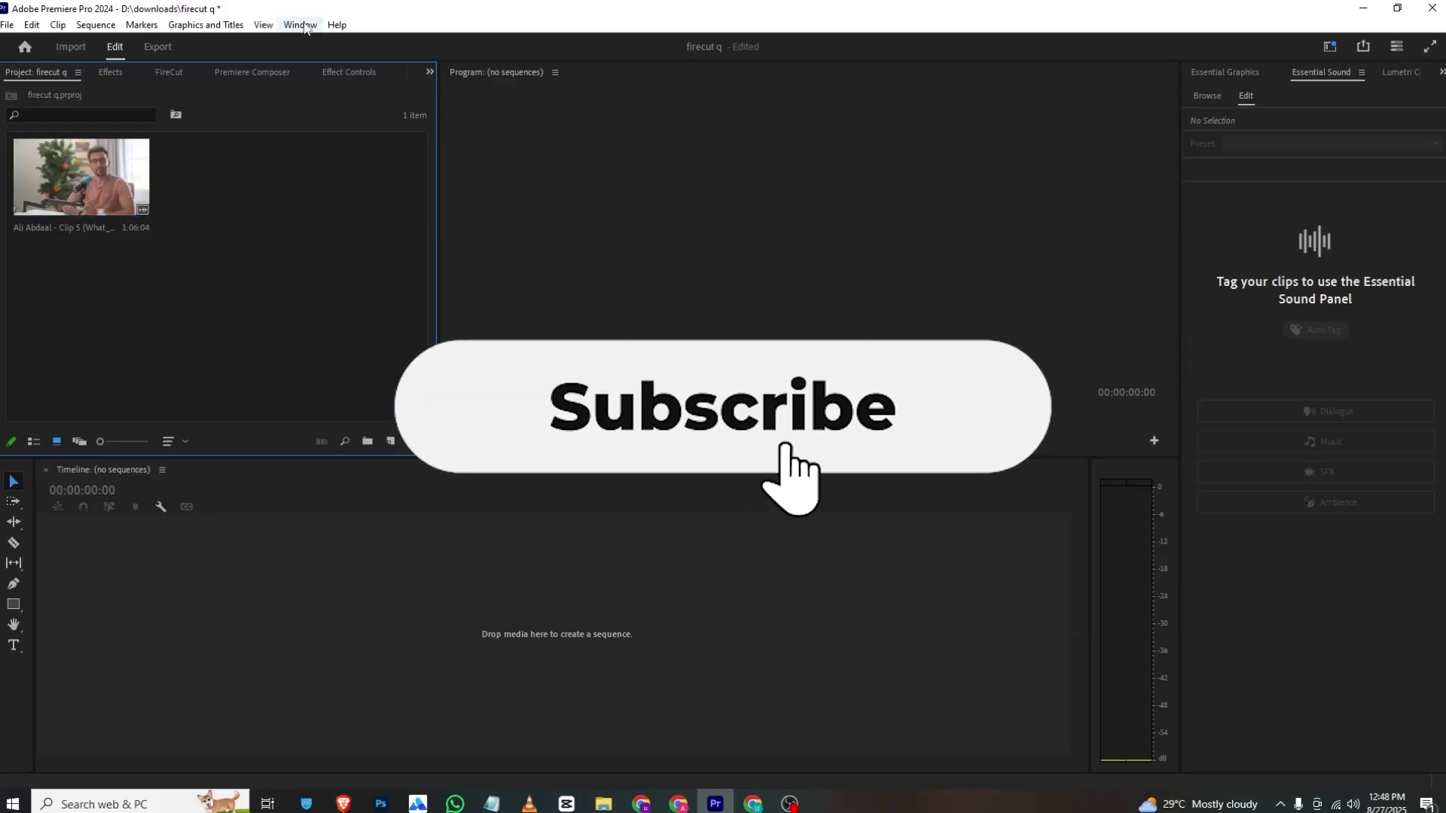
# Check the Extensions list for FireCut, then build a sequence from the 1:06:04 clip
pyautogui.click(300, 25)
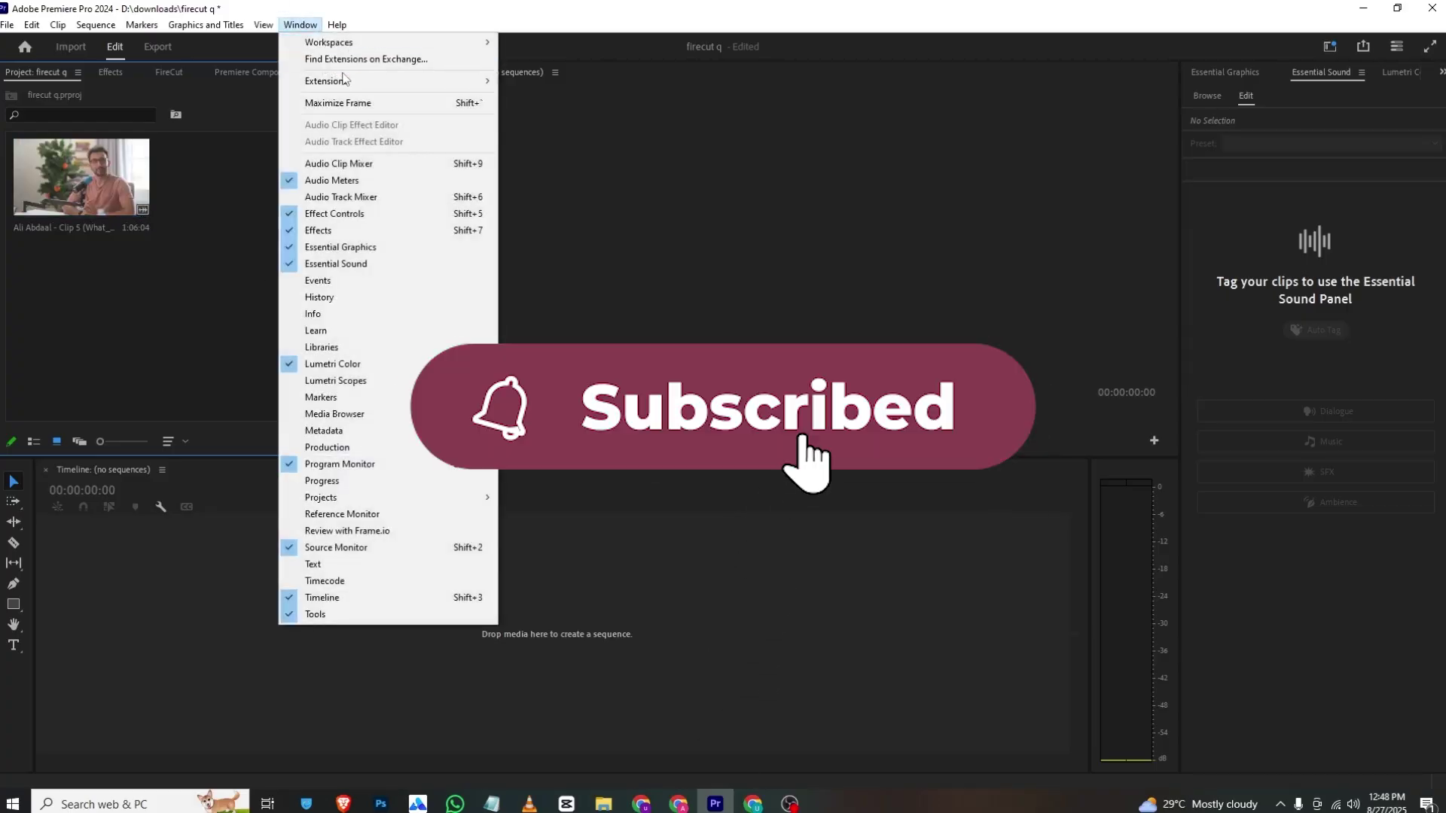
pyautogui.moveTo(346, 81)
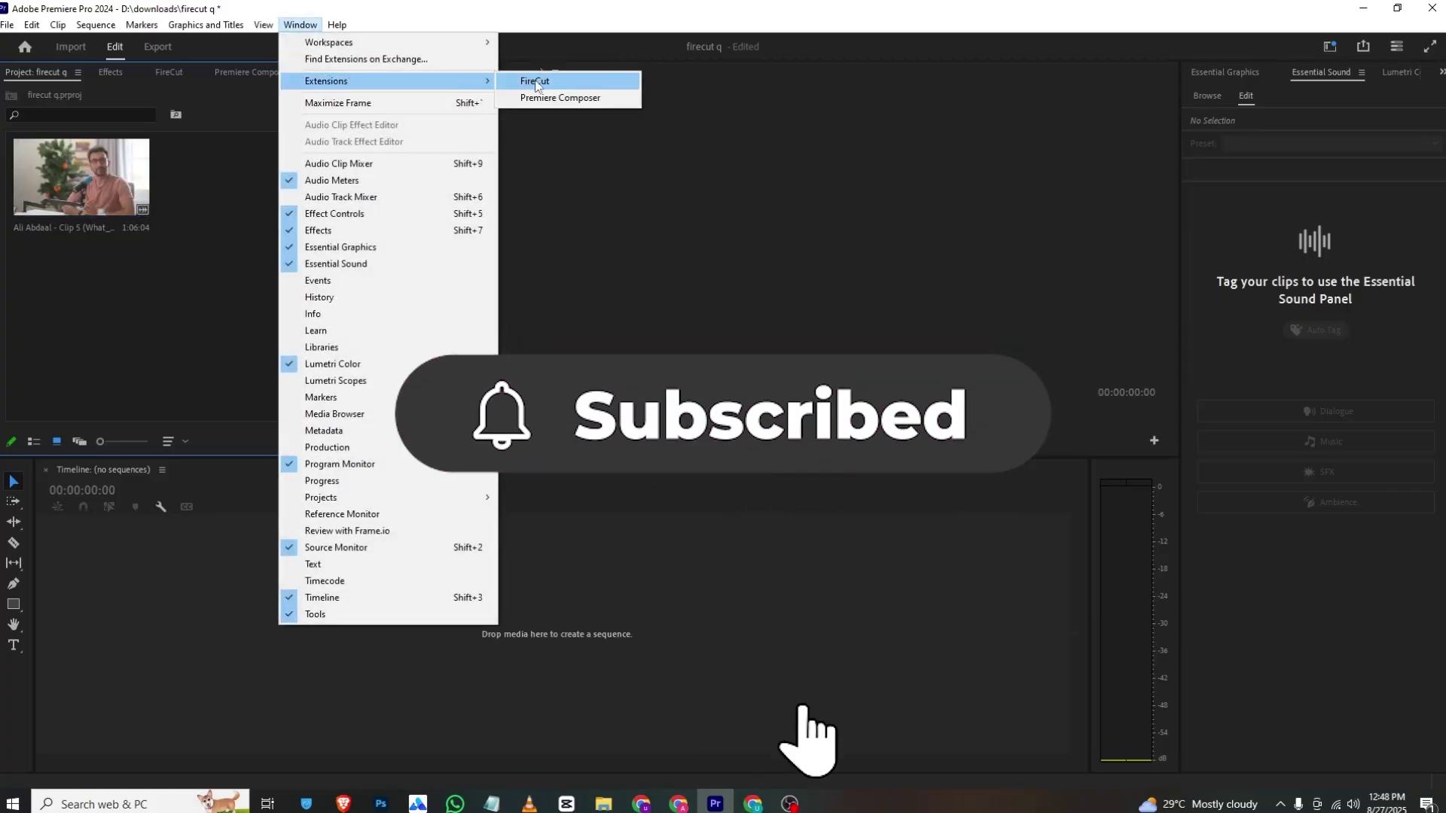
pyautogui.click(17, 287)
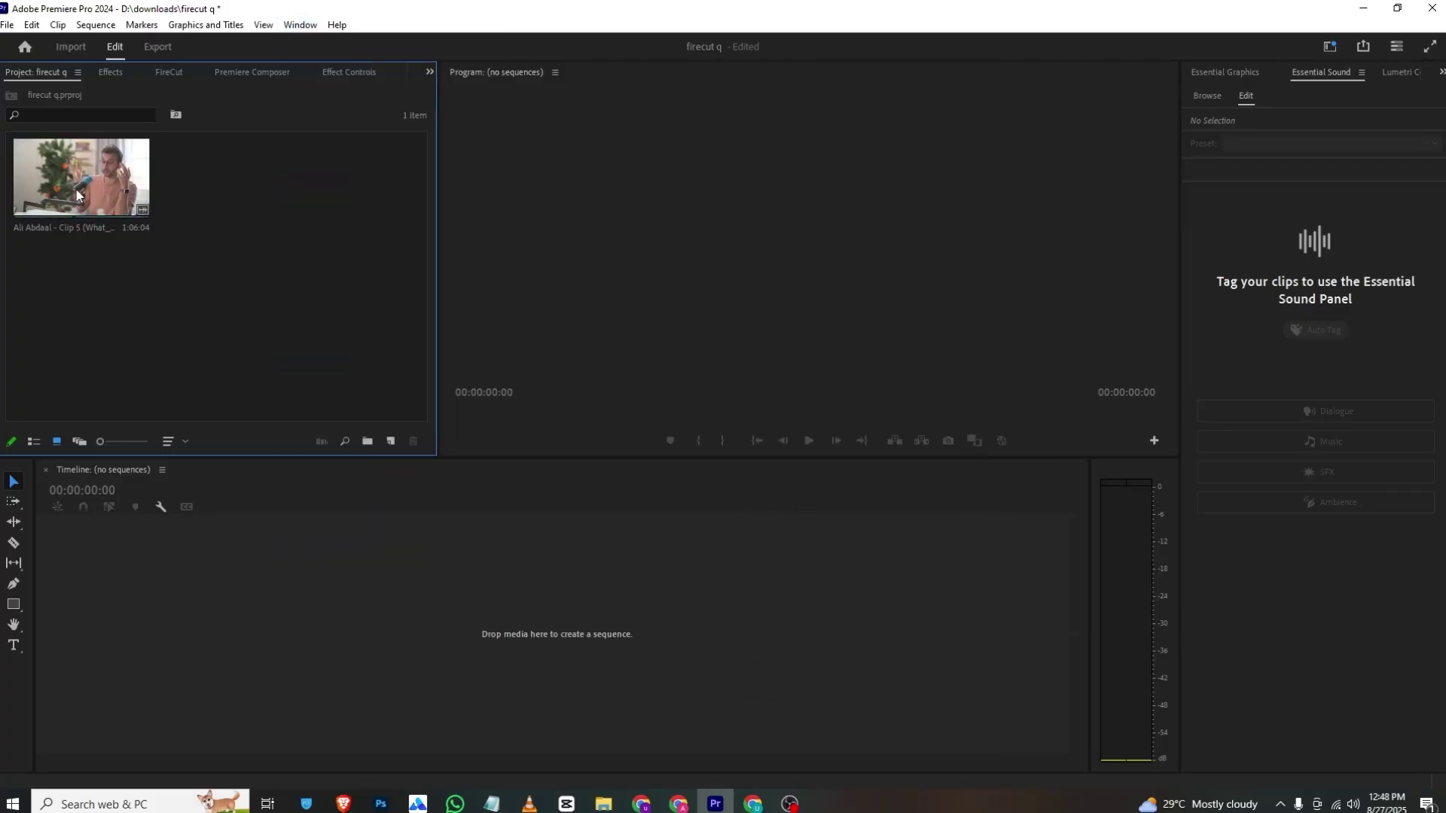
pyautogui.moveTo(75, 167); pyautogui.dragTo(94, 515)
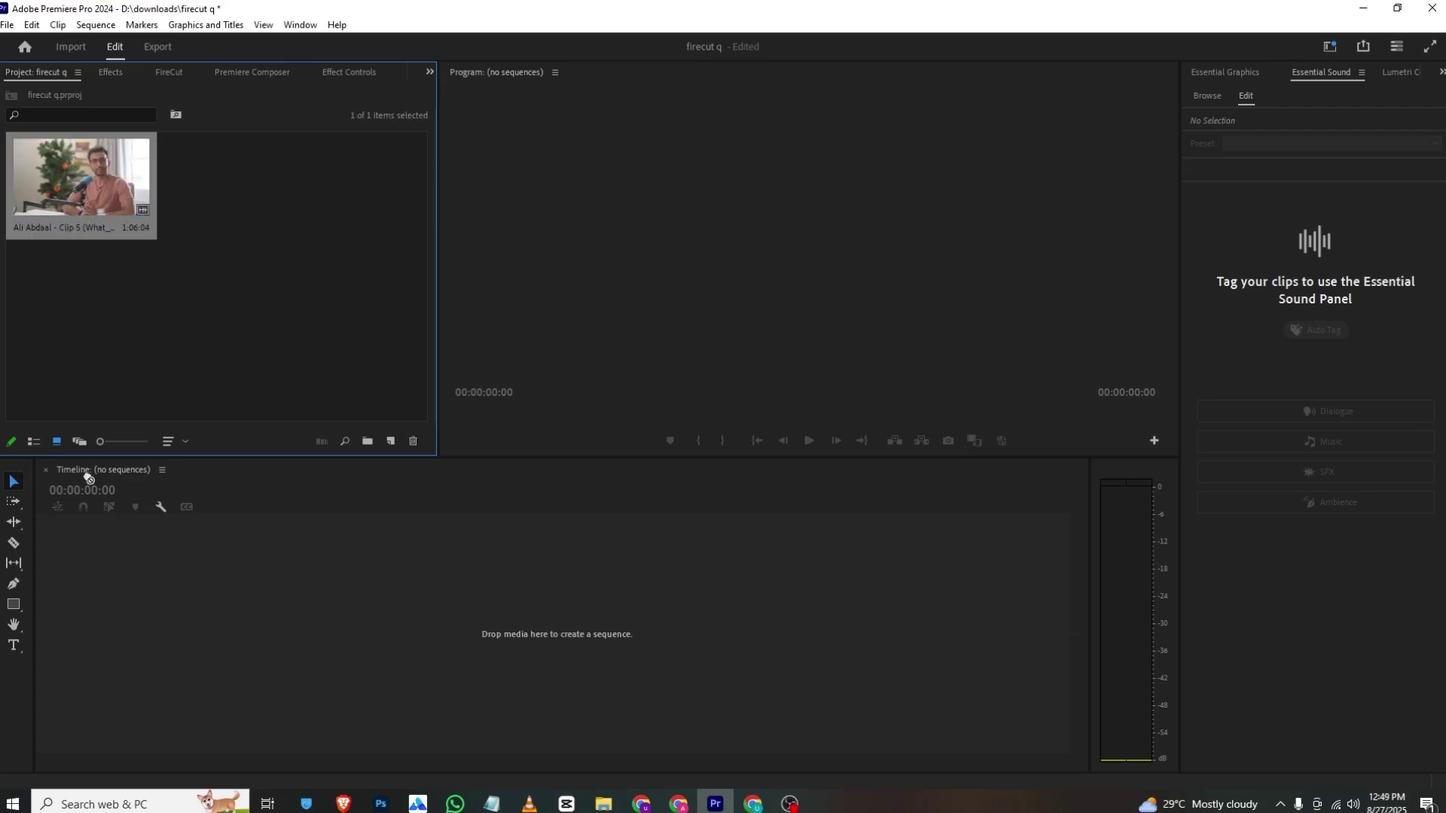
pyautogui.moveTo(107, 615); pyautogui.dragTo(103, 610)
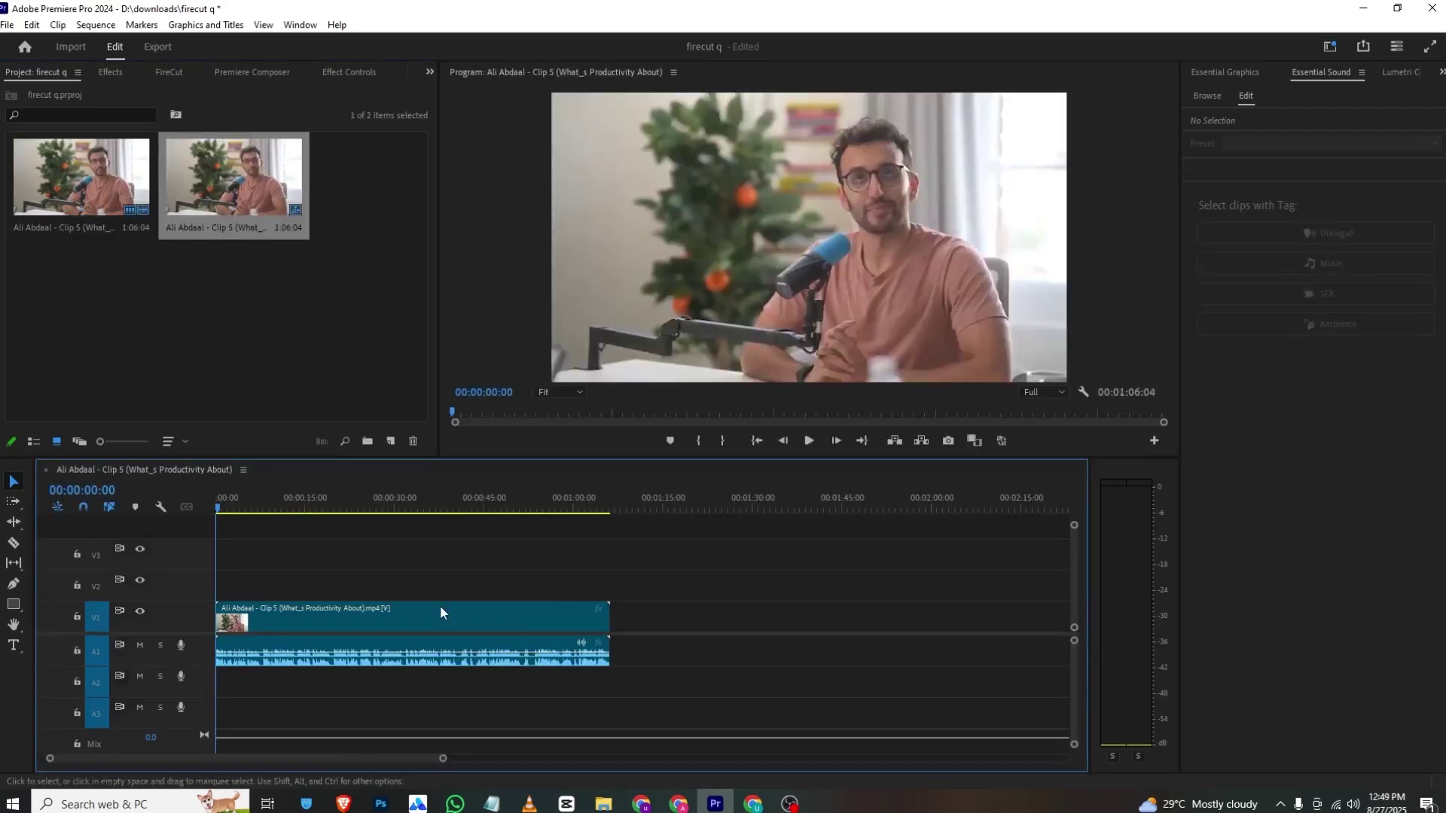
# Run FireCut's Remove silences at Tight cut, removing 12 silences (7.0 seconds)
pyautogui.click(167, 72)
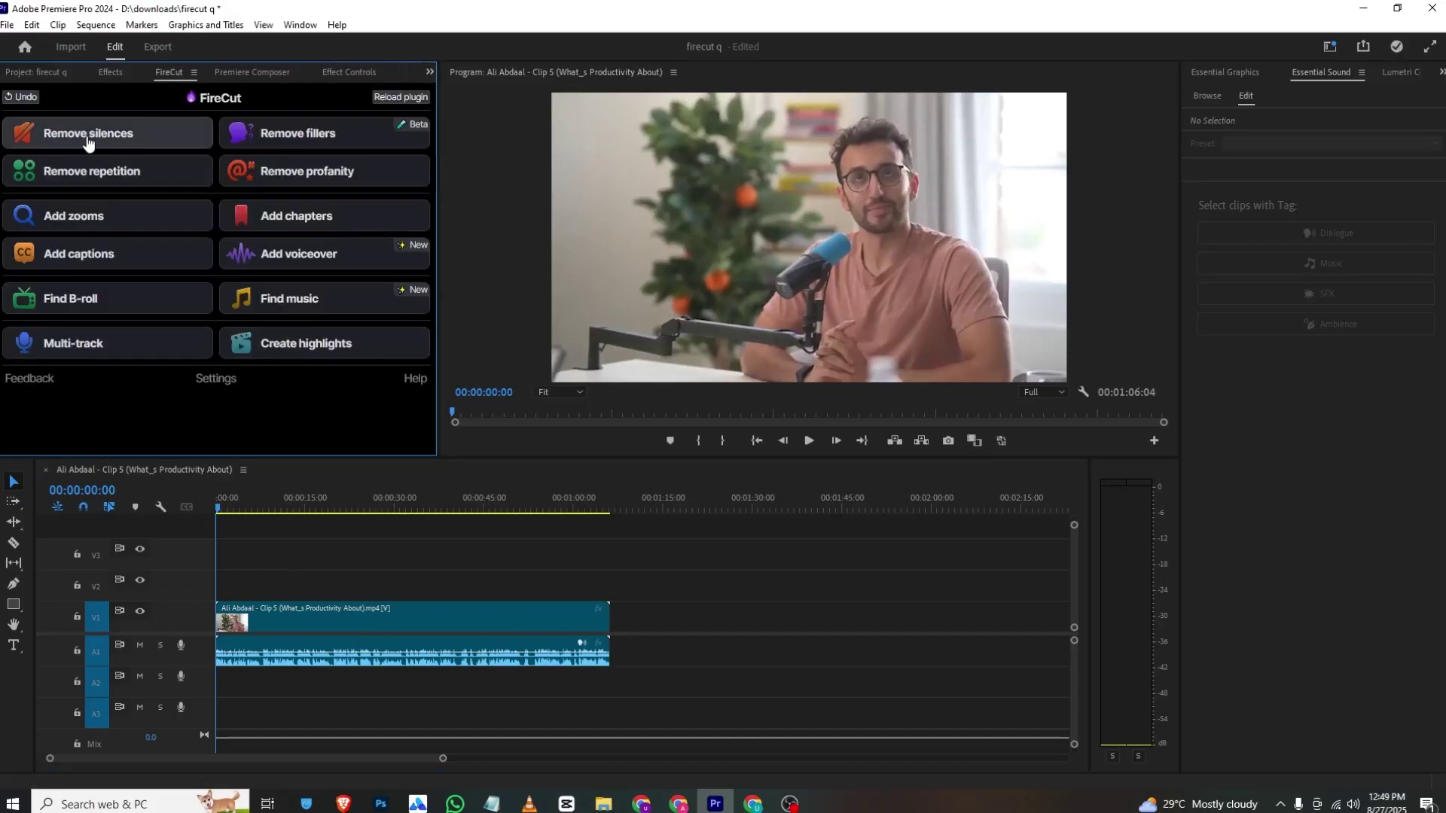
pyautogui.click(118, 134)
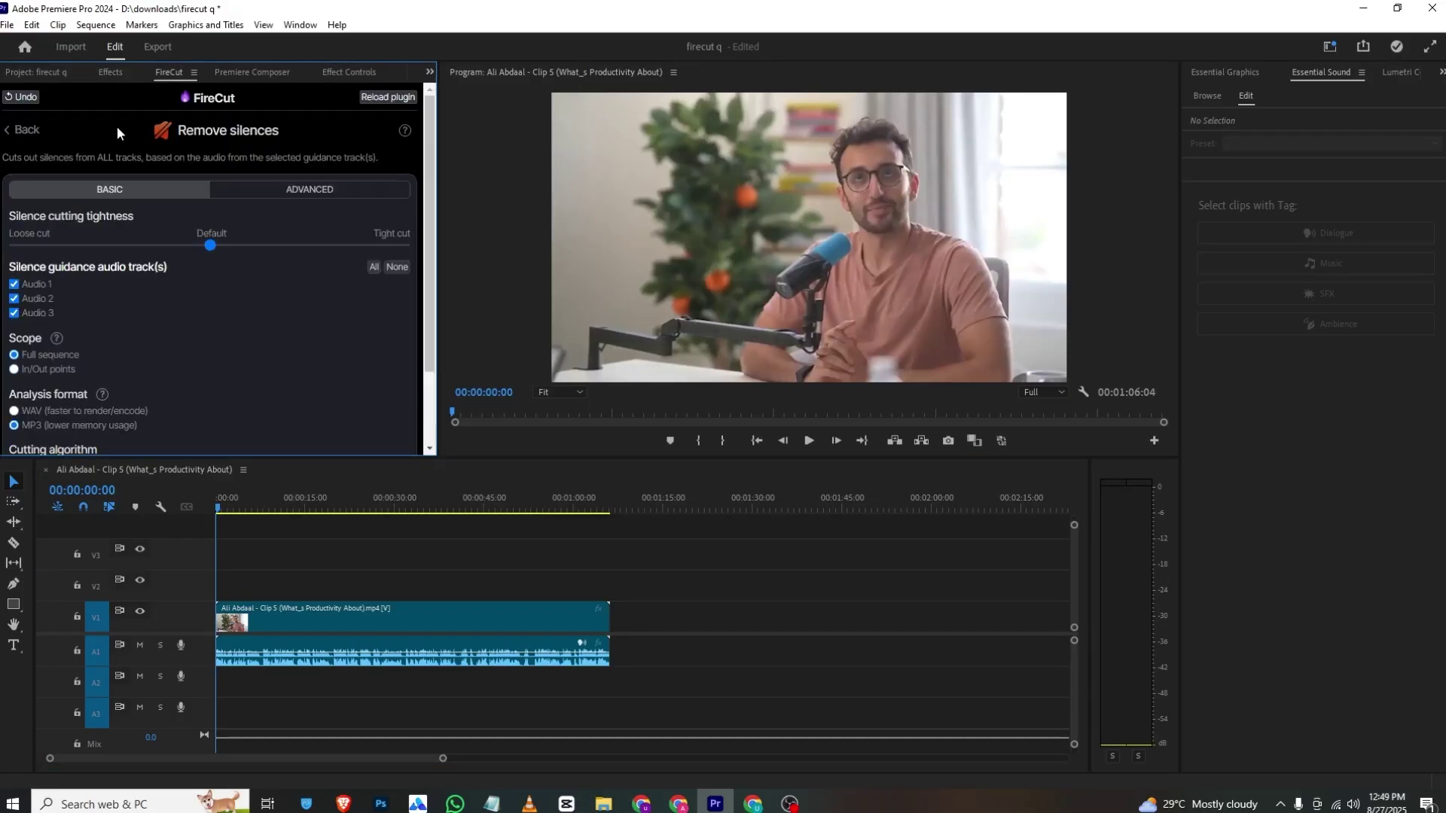
pyautogui.click(409, 245)
pyautogui.scroll(-2, 316, 301)
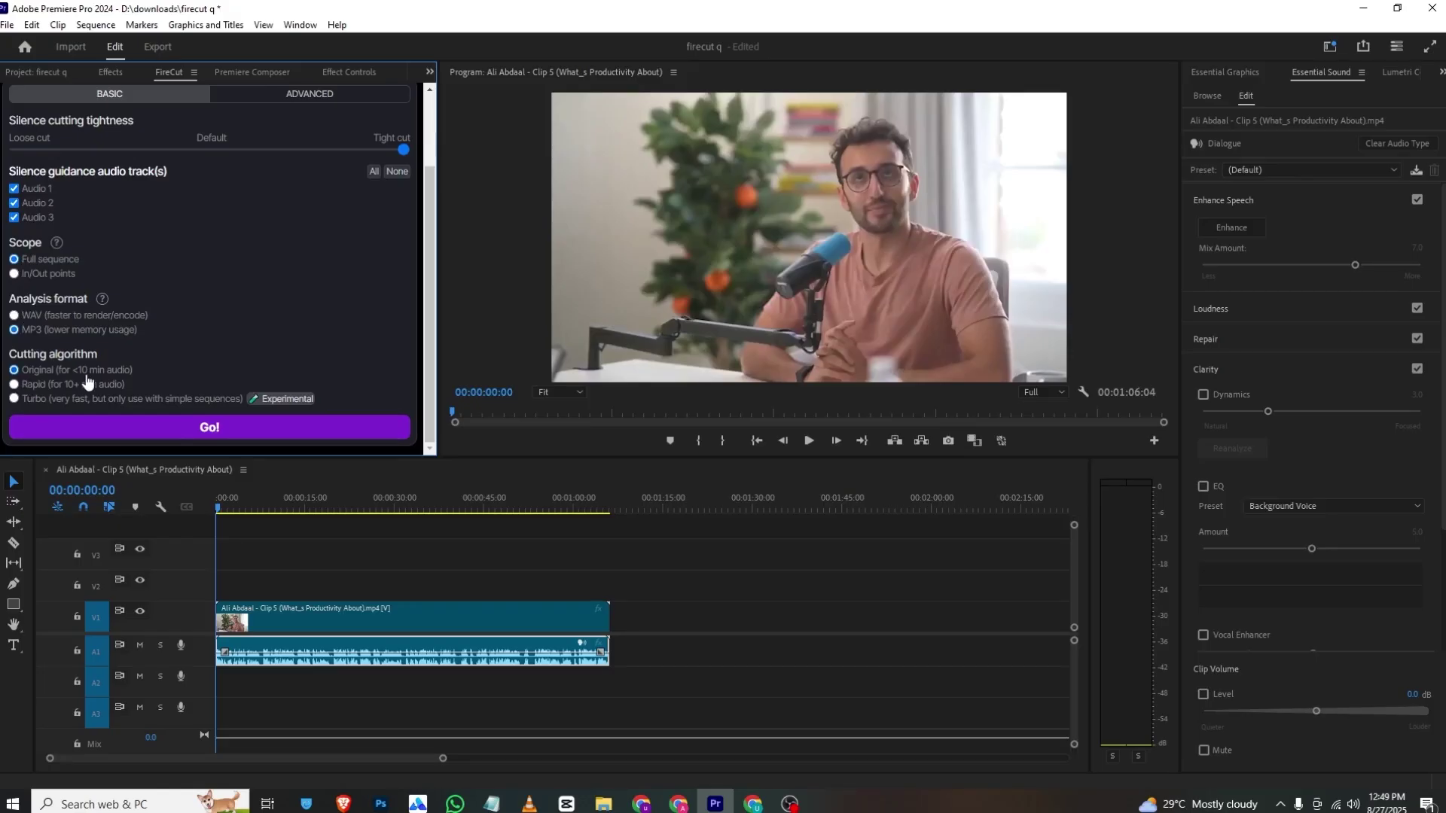
pyautogui.click(155, 424)
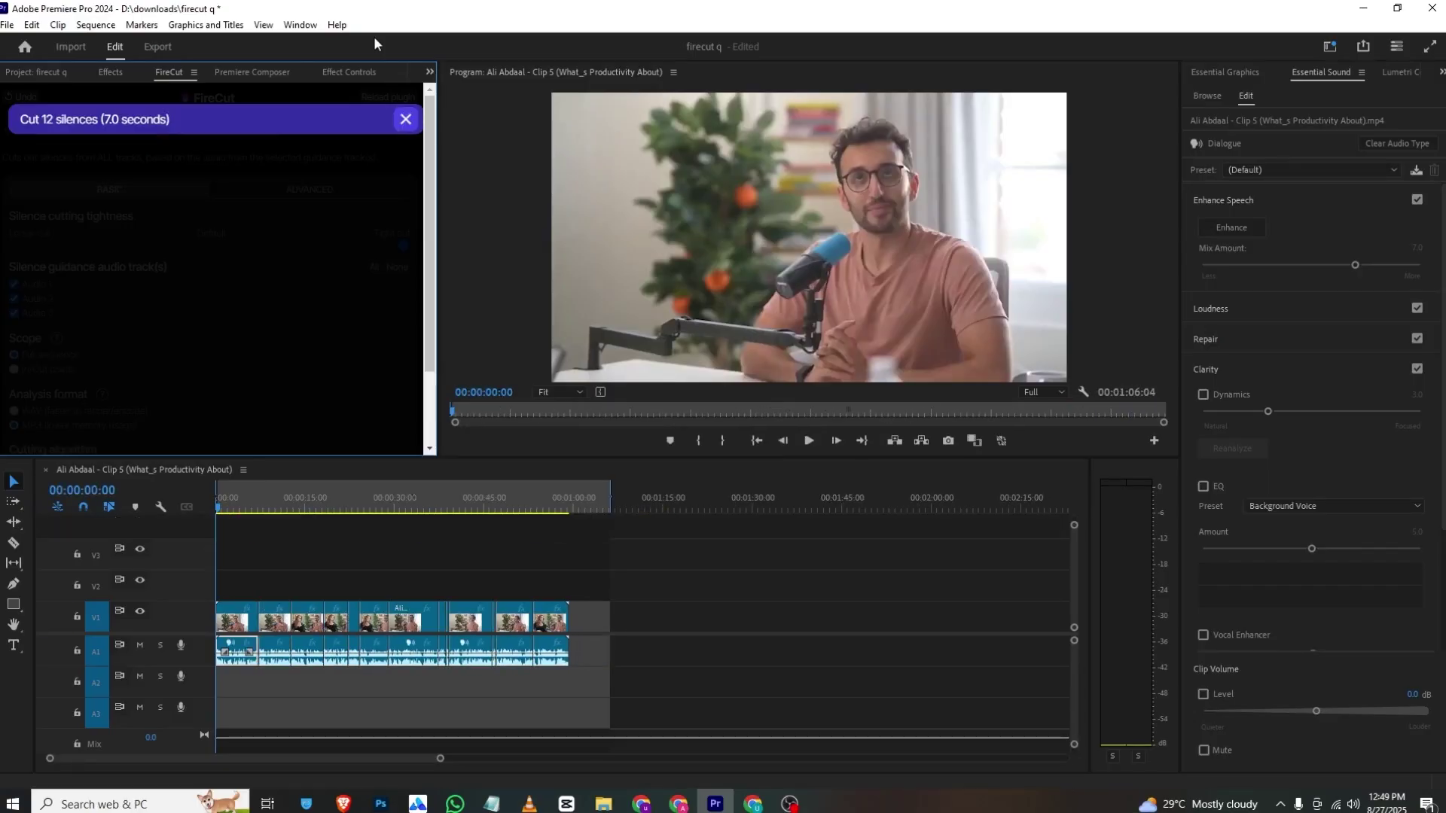
pyautogui.click(402, 119)
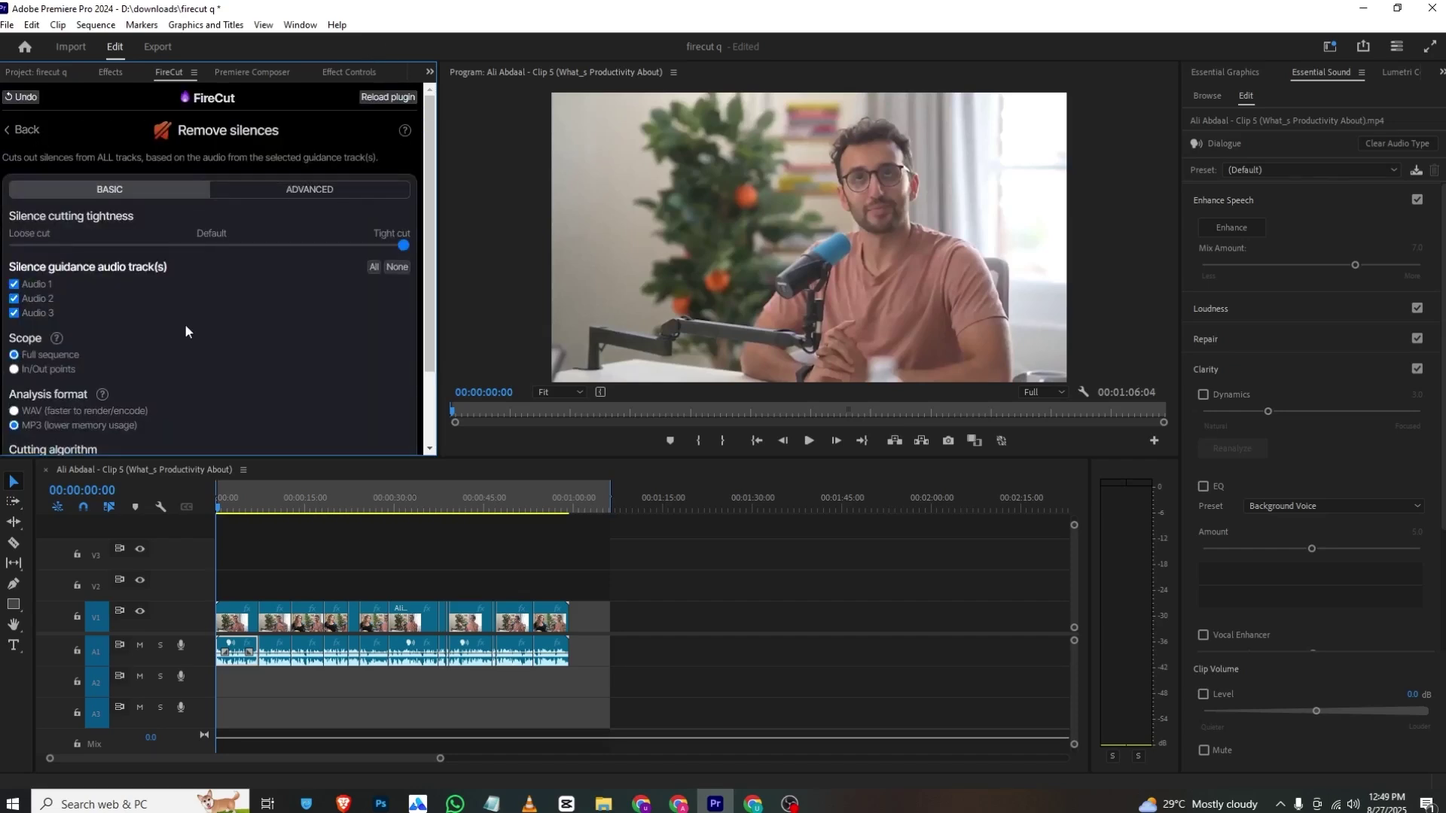
# Transcribe the sequence audio with FireCut's Add captions tool
pyautogui.scroll(-3, 184, 324)
pyautogui.scroll(3, 28, 117)
pyautogui.click(26, 125)
pyautogui.click(145, 270)
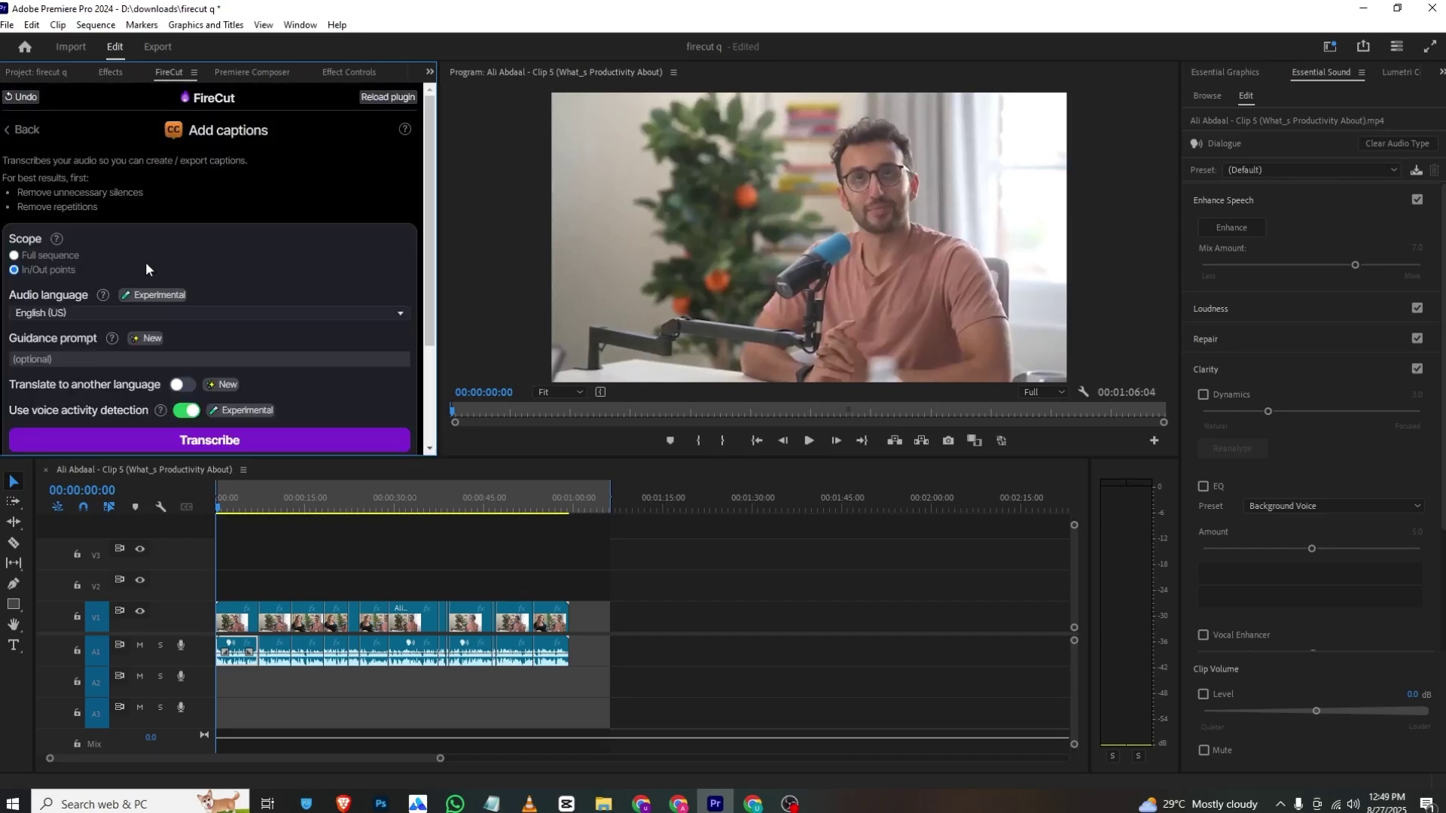
pyautogui.scroll(-2, 226, 270)
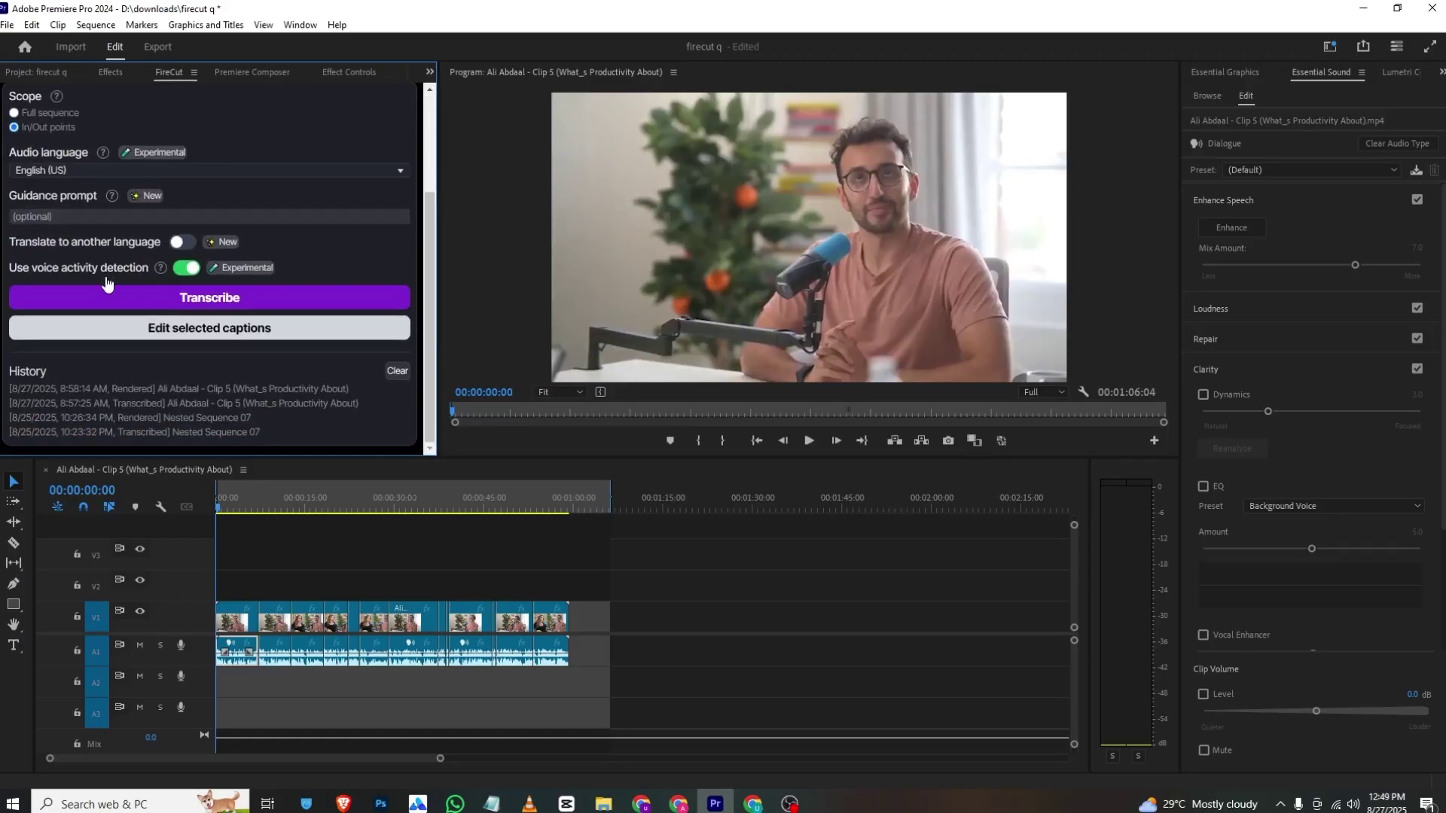
pyautogui.click(119, 289)
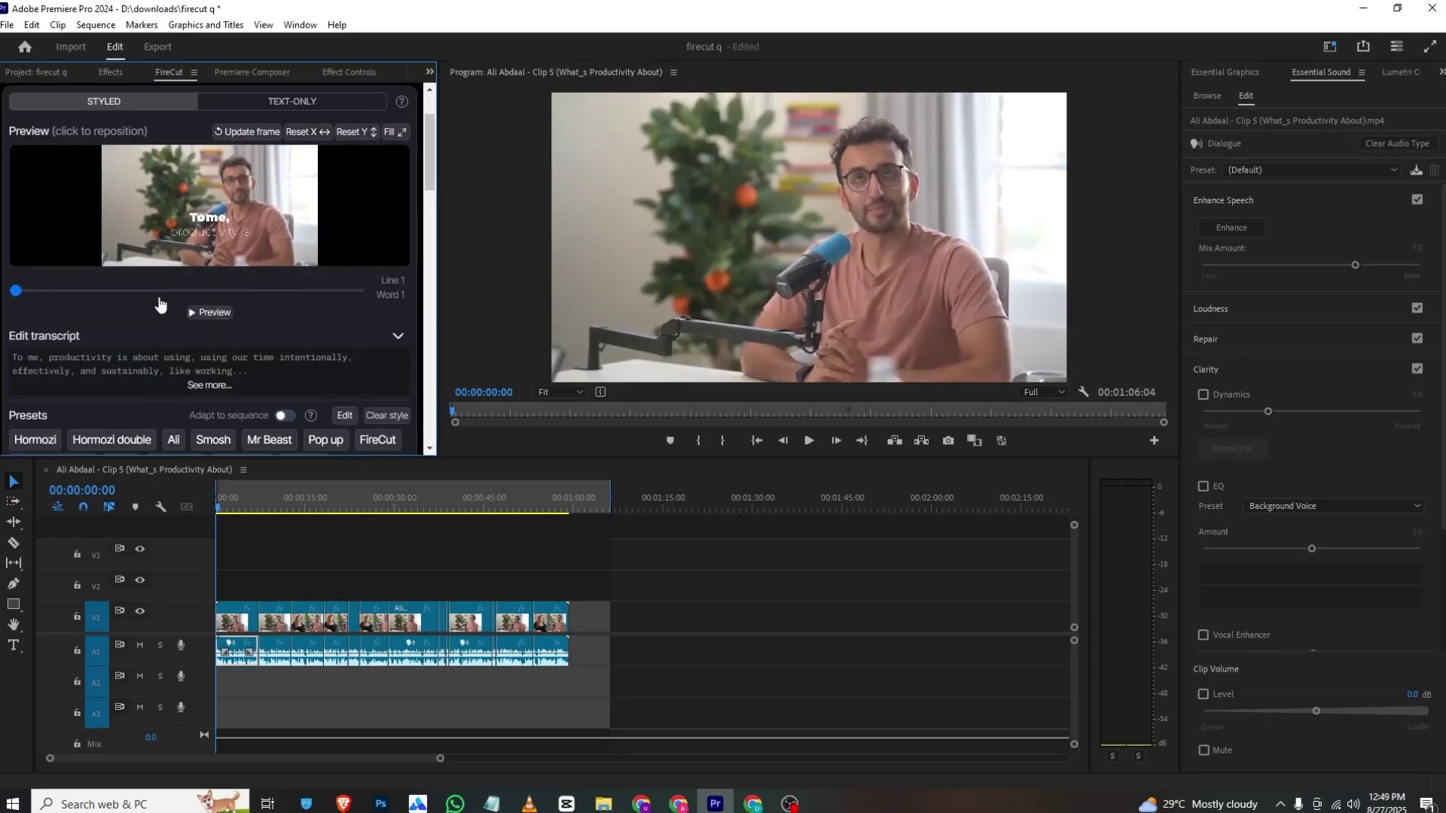
# Try several caption presets (Pop up, FireCut, Reveal on black) and choose the boxed sentence style
pyautogui.scroll(-5, 280, 372)
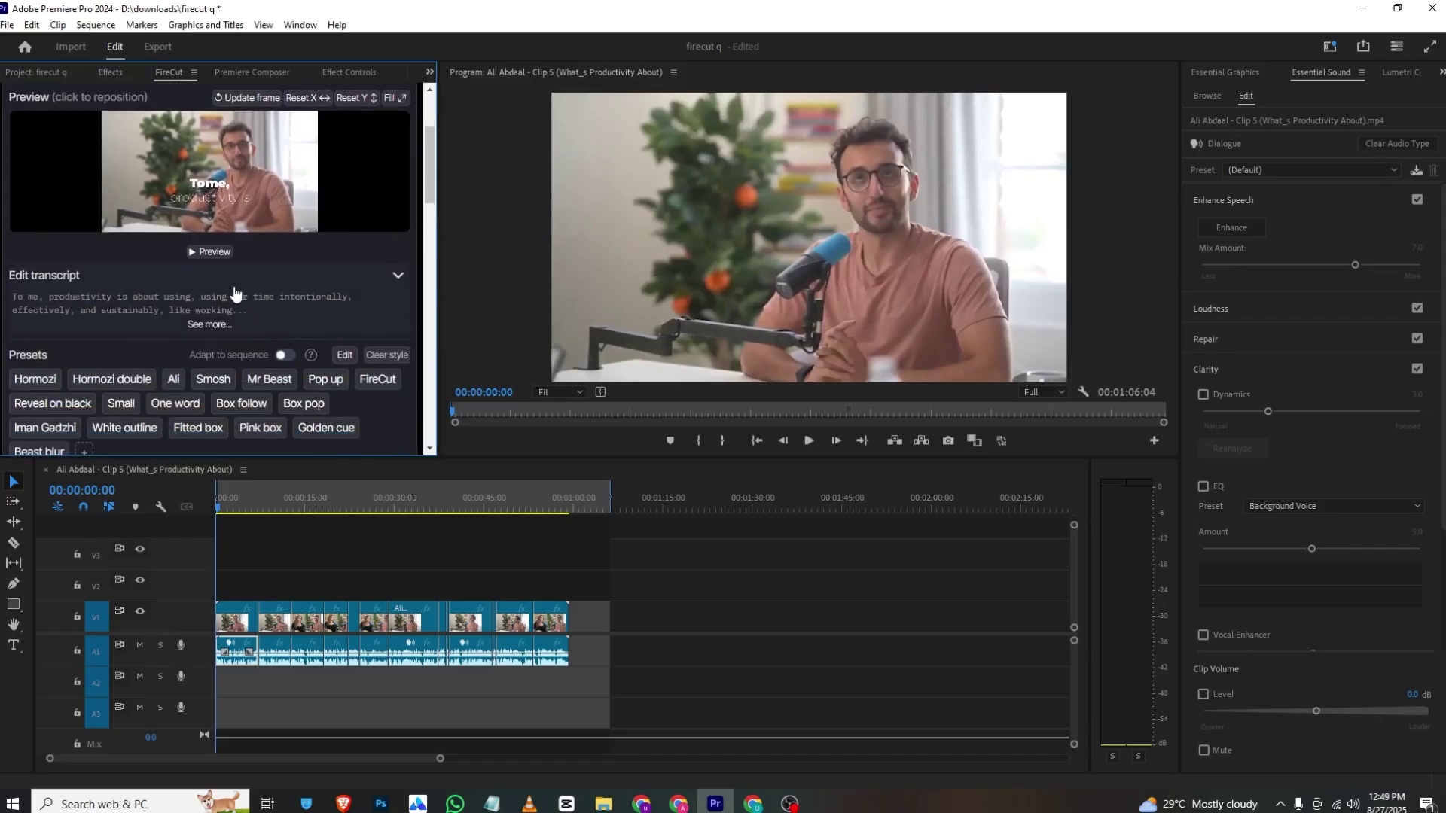
pyautogui.click(35, 303)
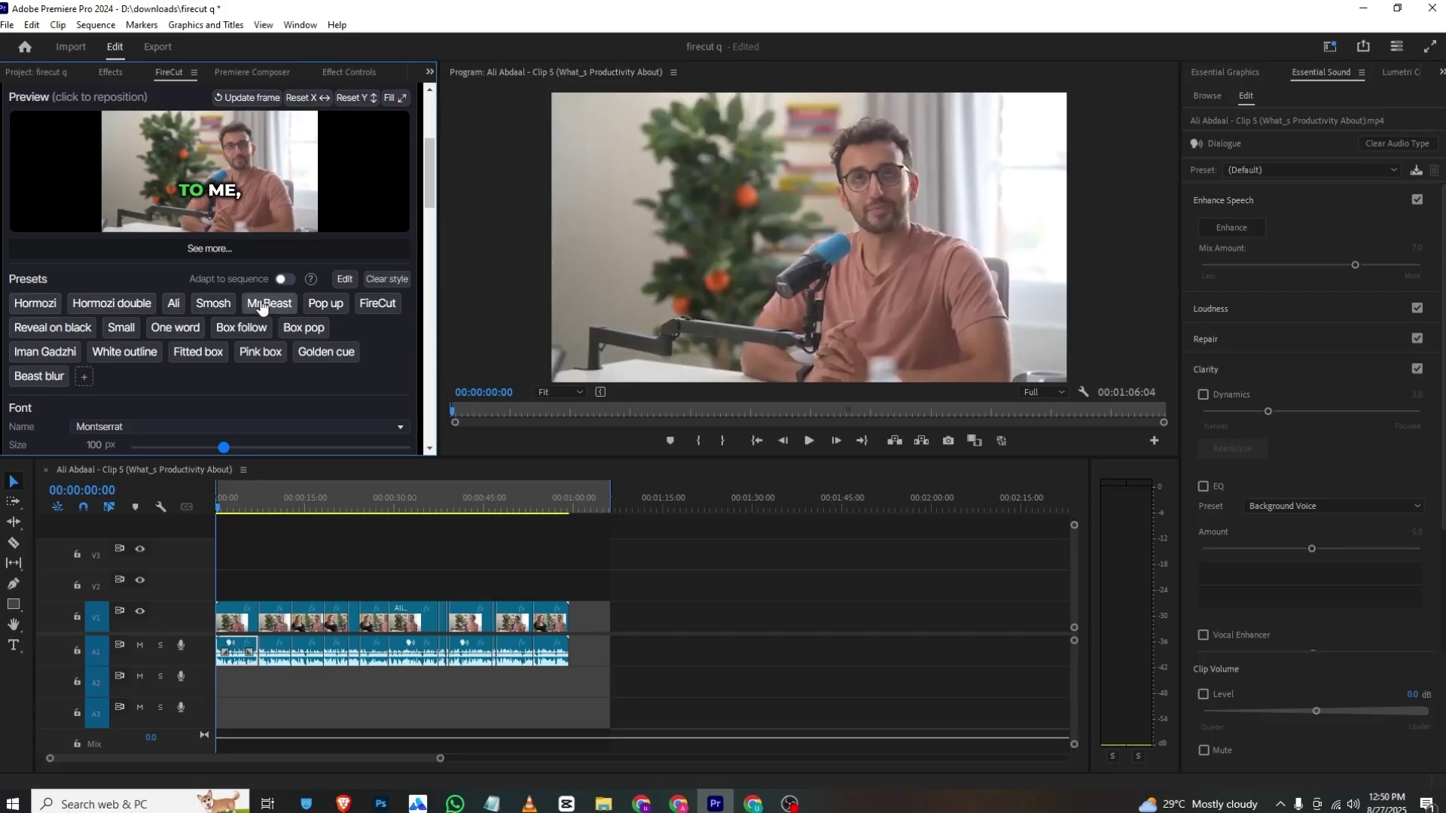
pyautogui.click(321, 302)
pyautogui.click(377, 303)
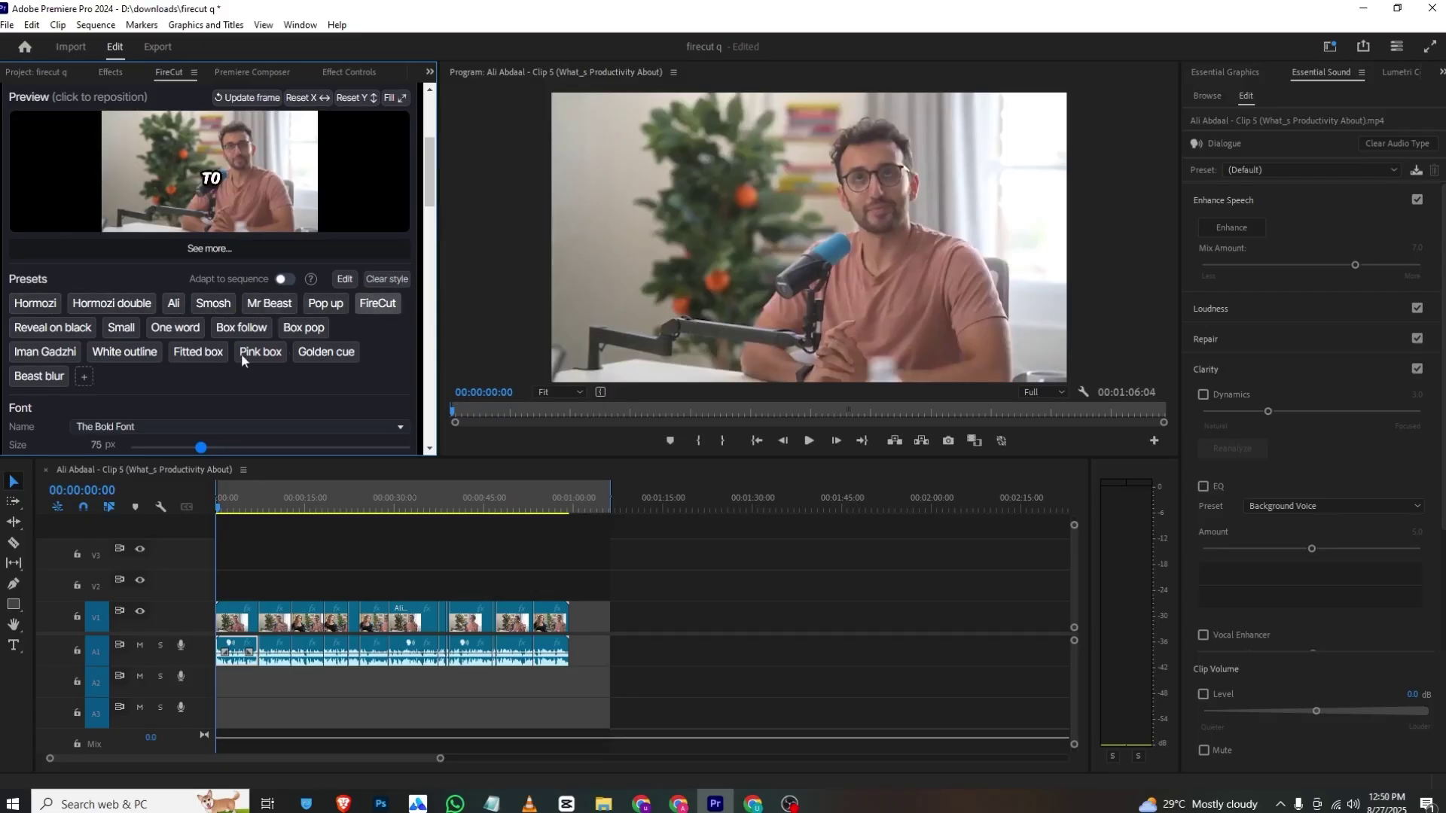
pyautogui.click(53, 328)
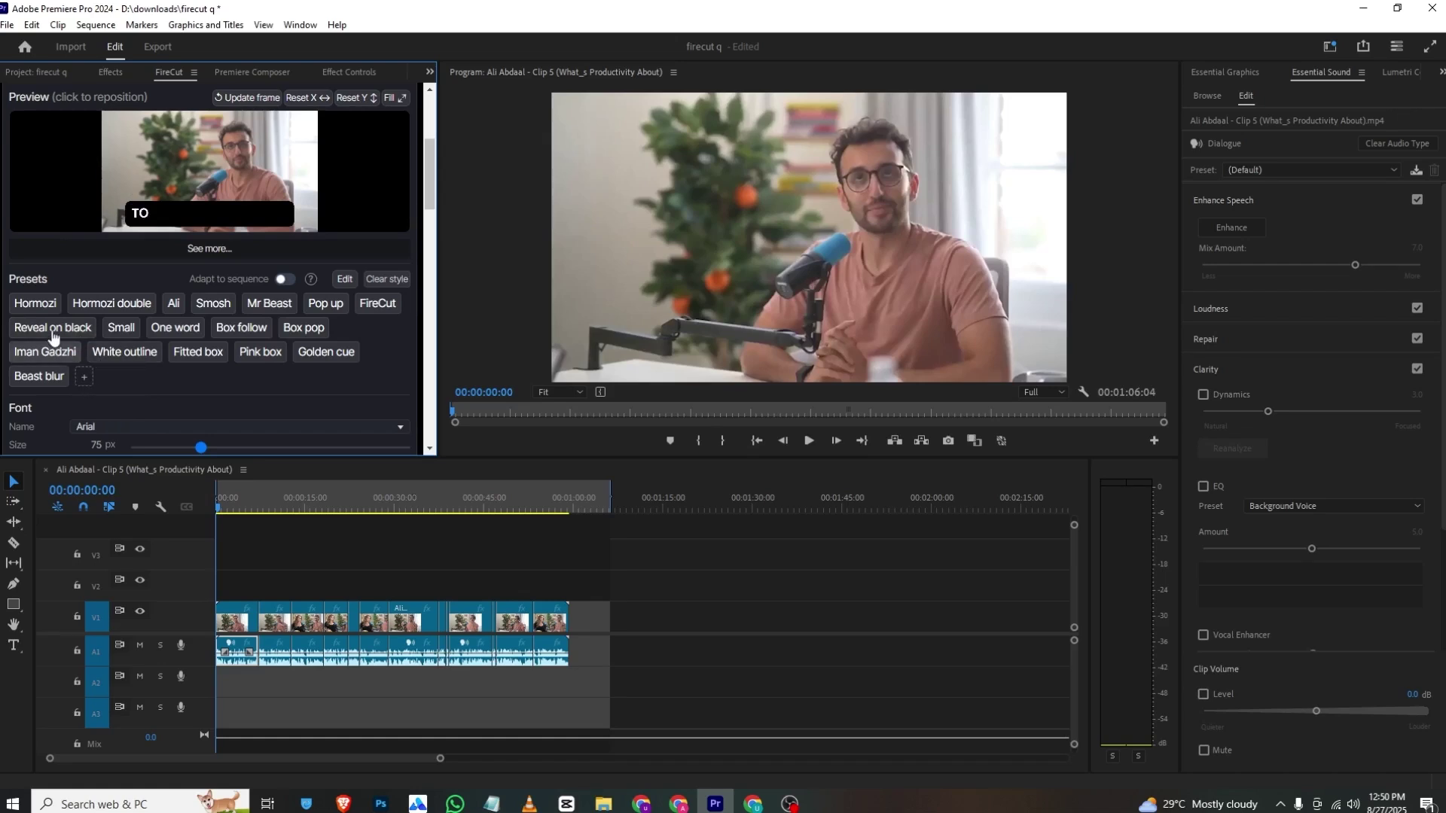
pyautogui.click(53, 361)
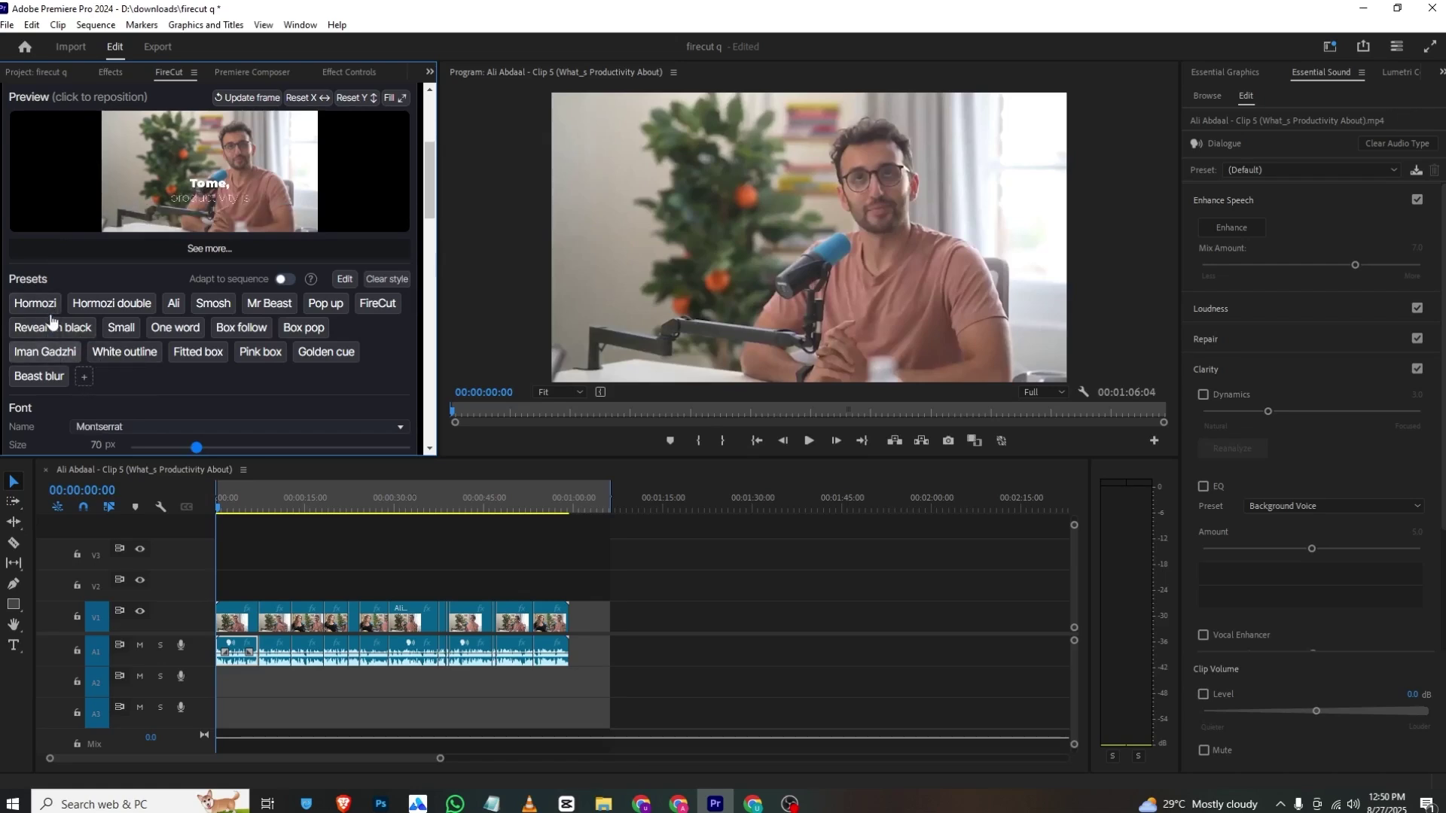
pyautogui.click(172, 305)
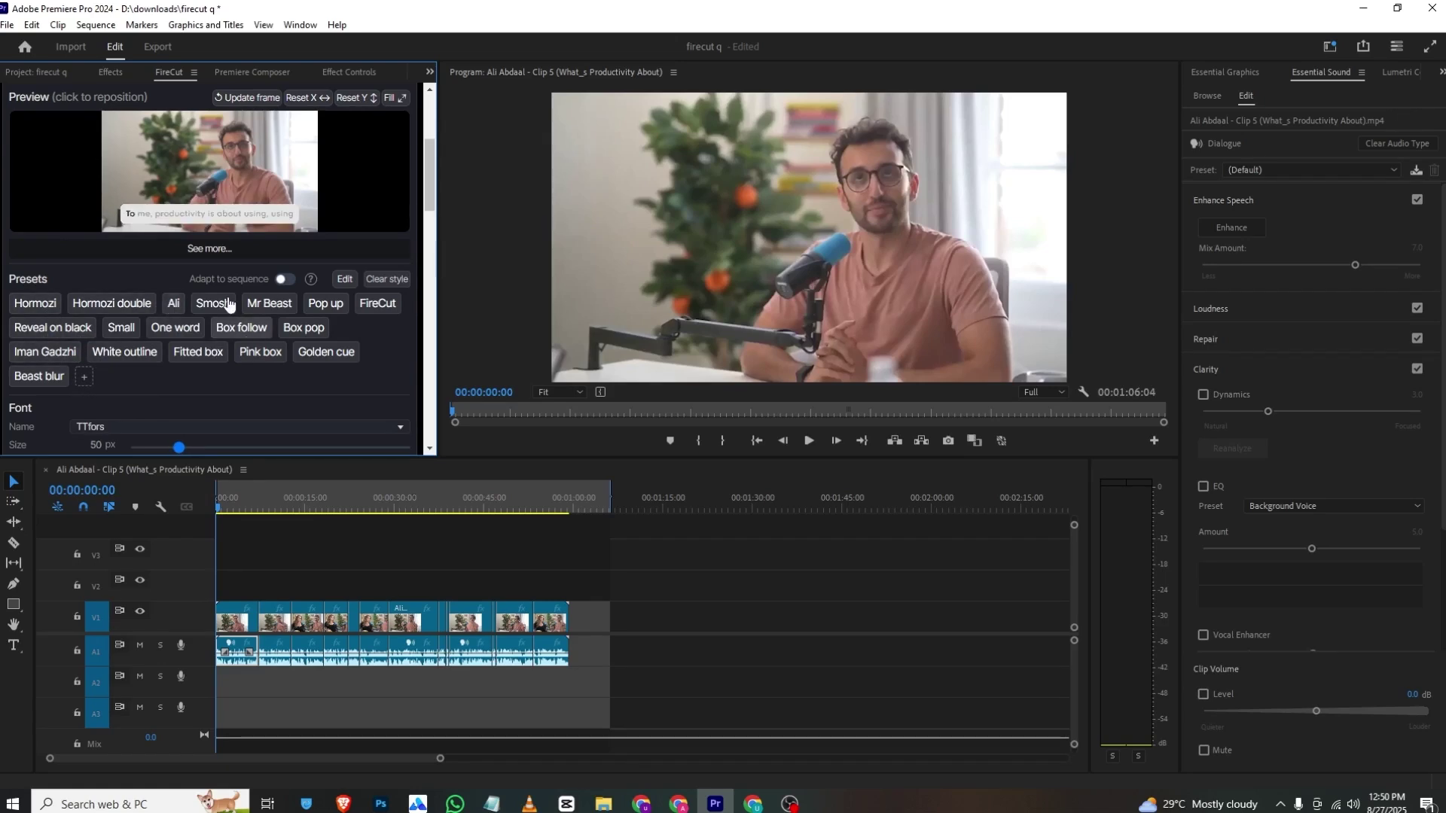
# Reduce the caption font size to 35 px
pyautogui.scroll(-4, 188, 364)
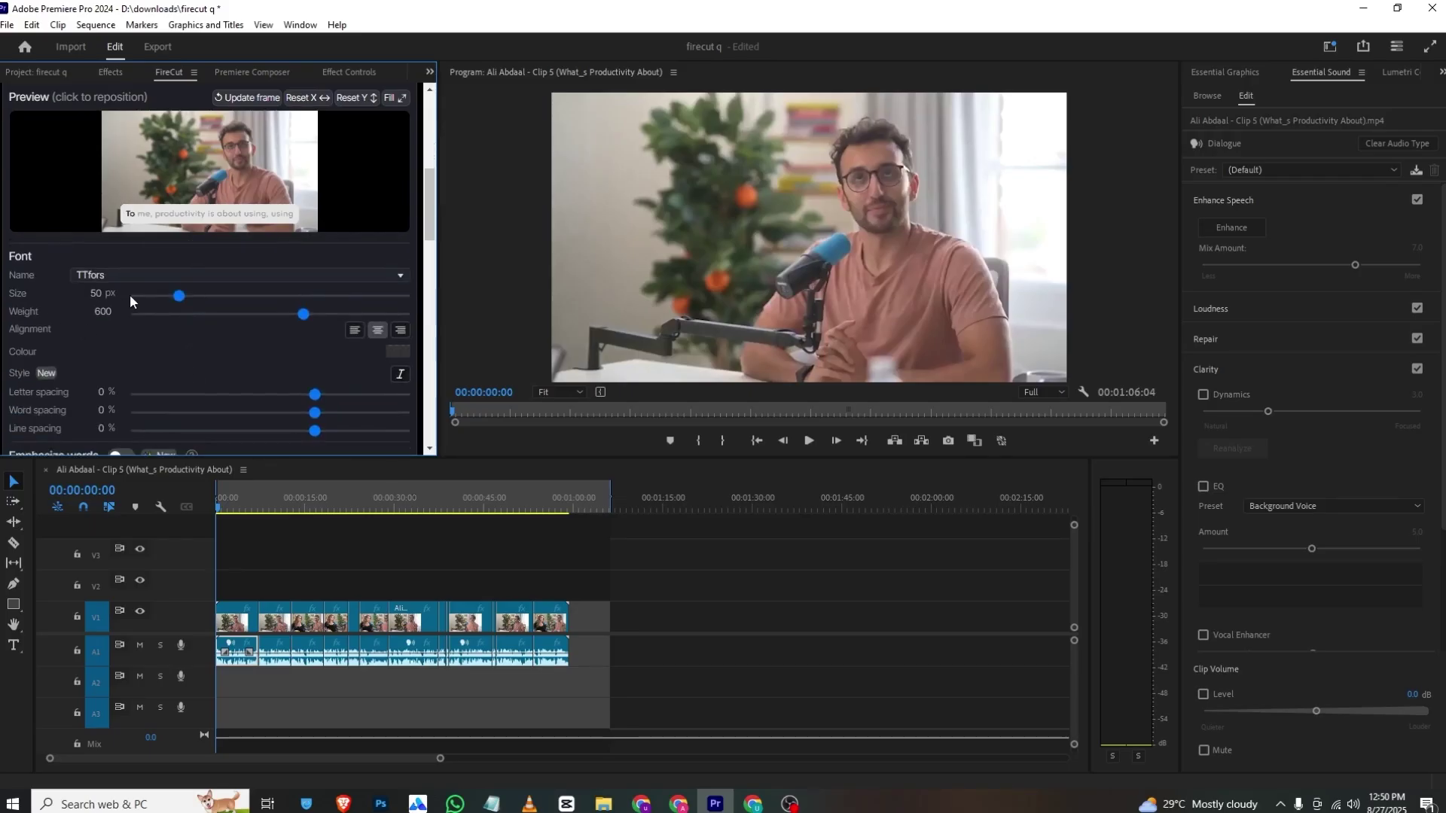
pyautogui.moveTo(175, 297); pyautogui.dragTo(161, 299)
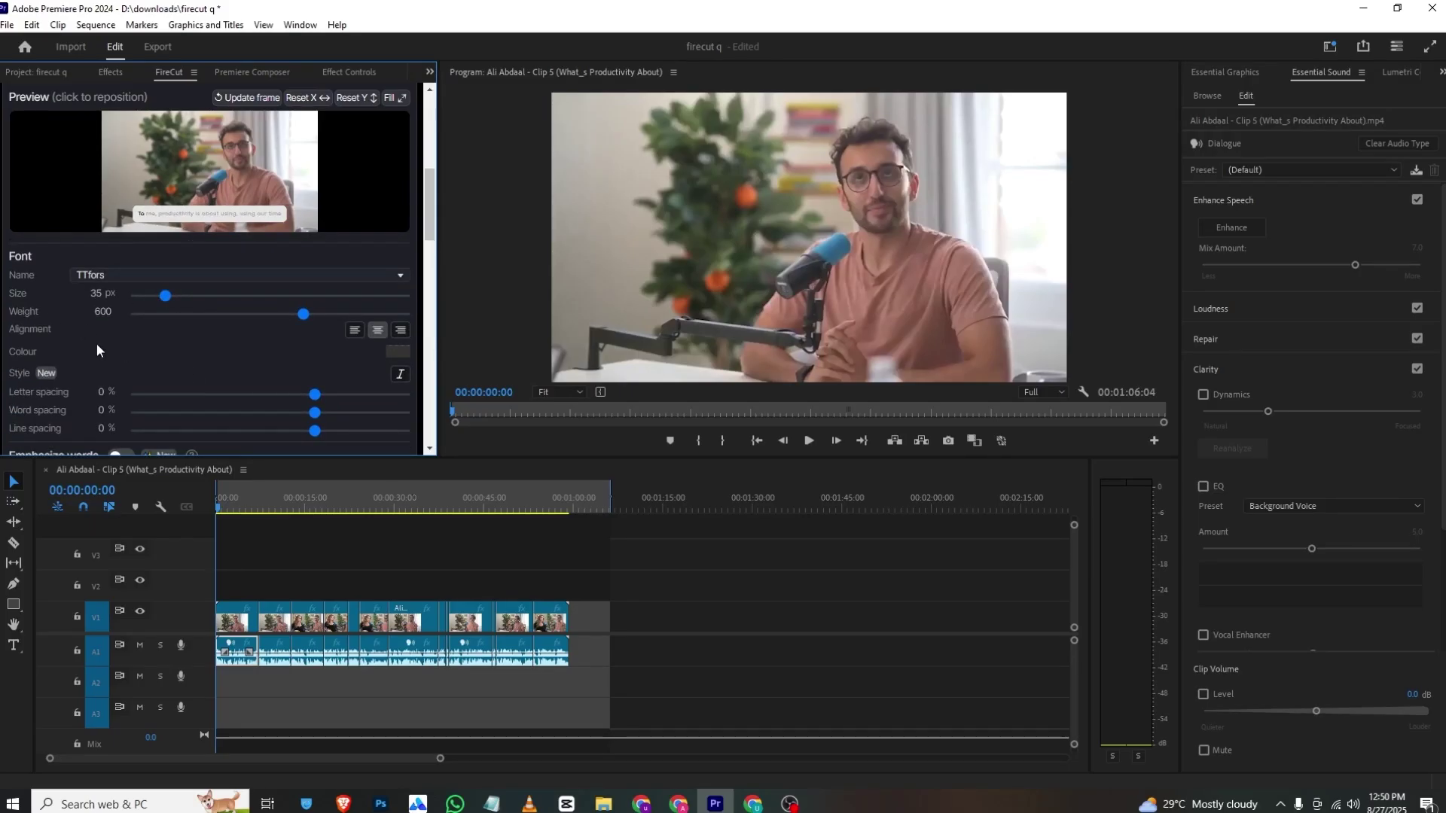
pyautogui.scroll(-10, 143, 332)
pyautogui.scroll(1, 188, 362)
pyautogui.scroll(-2, 189, 361)
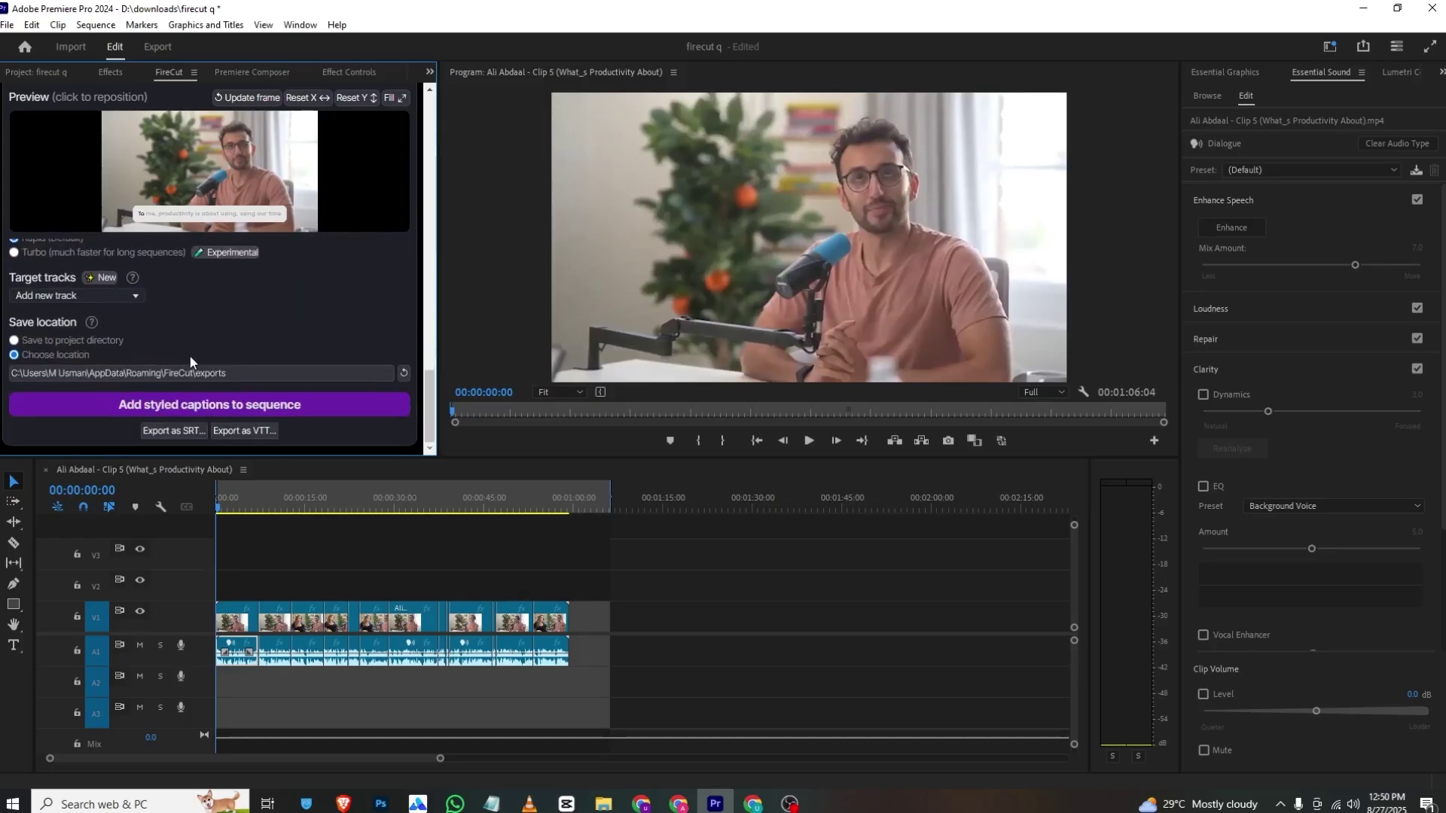
# Add the styled captions to the sequence and play it back to preview them
pyautogui.click(183, 408)
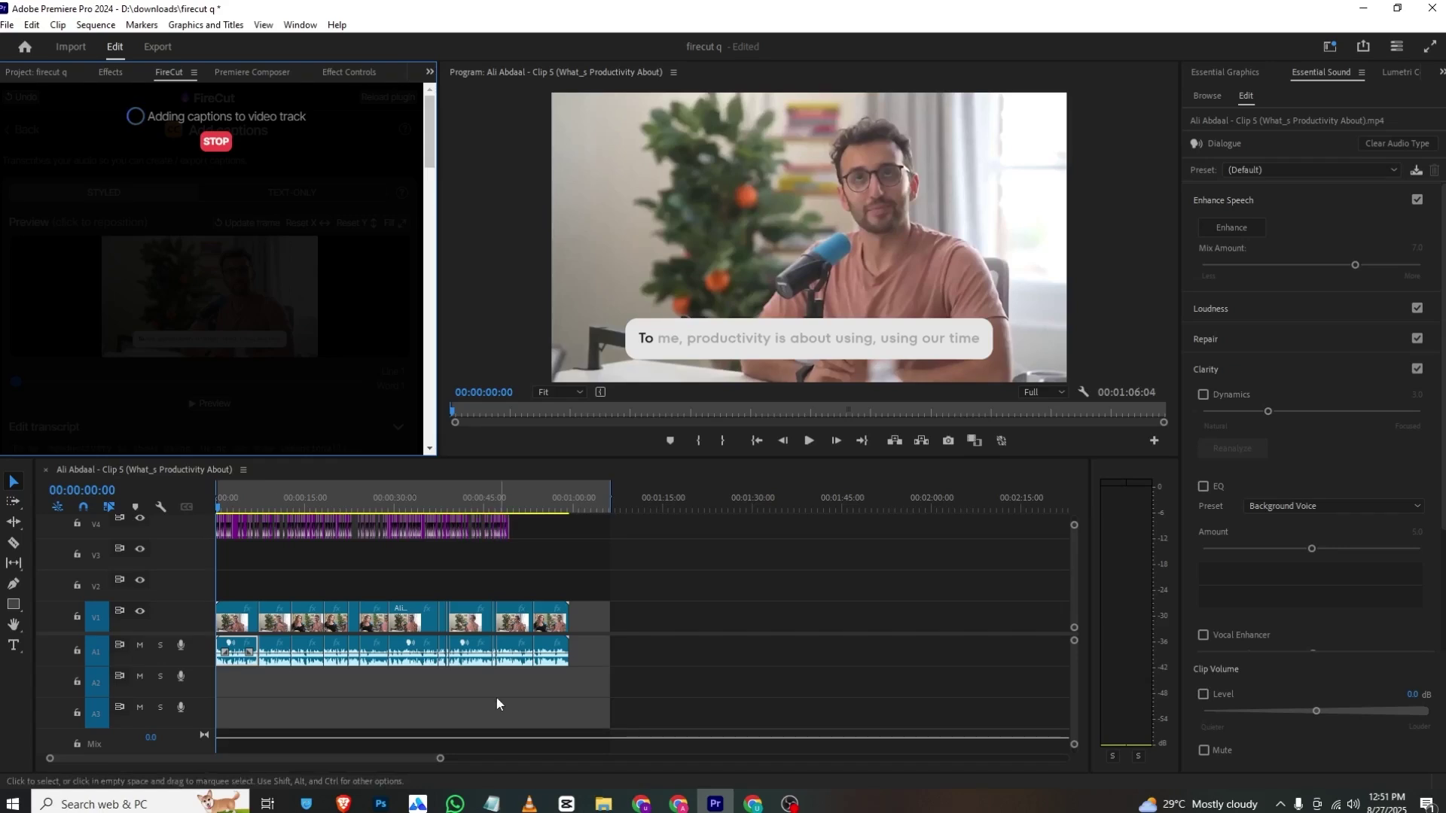
pyautogui.moveTo(440, 758); pyautogui.dragTo(287, 759)
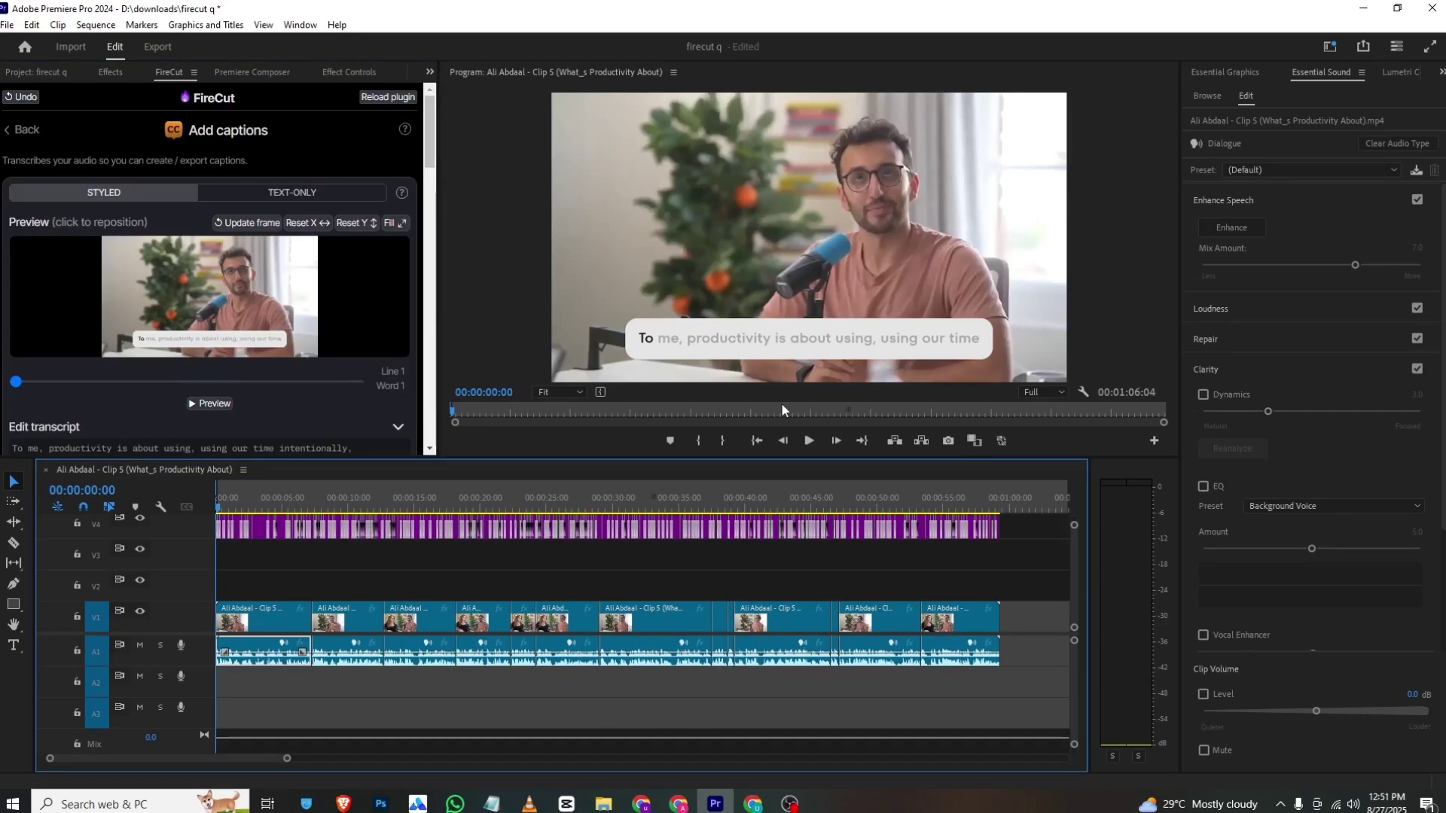
pyautogui.click(809, 441)
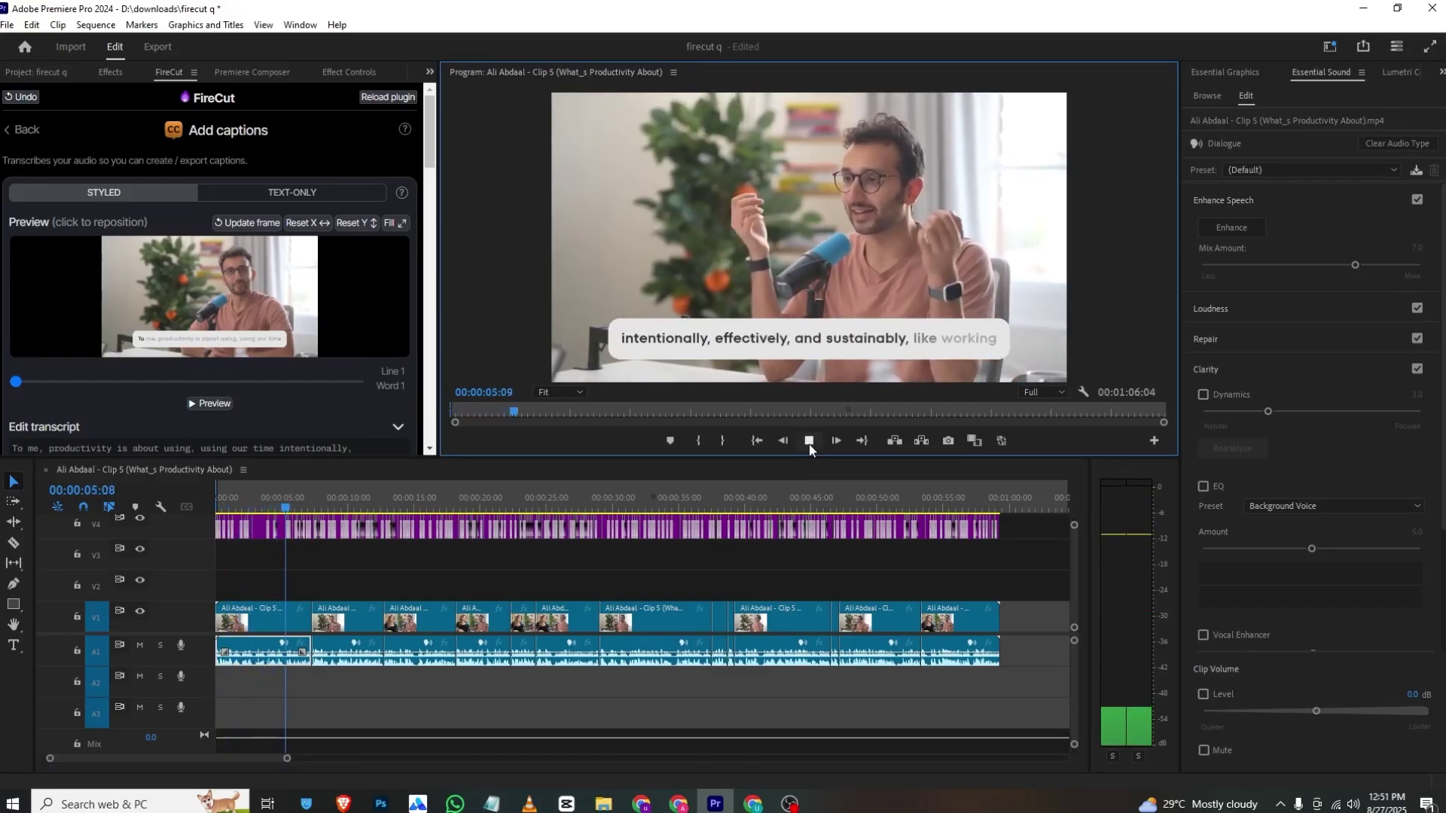
pyautogui.click(811, 445)
# Review the caption style settings and return to the Add captions page
pyautogui.scroll(-6, 129, 261)
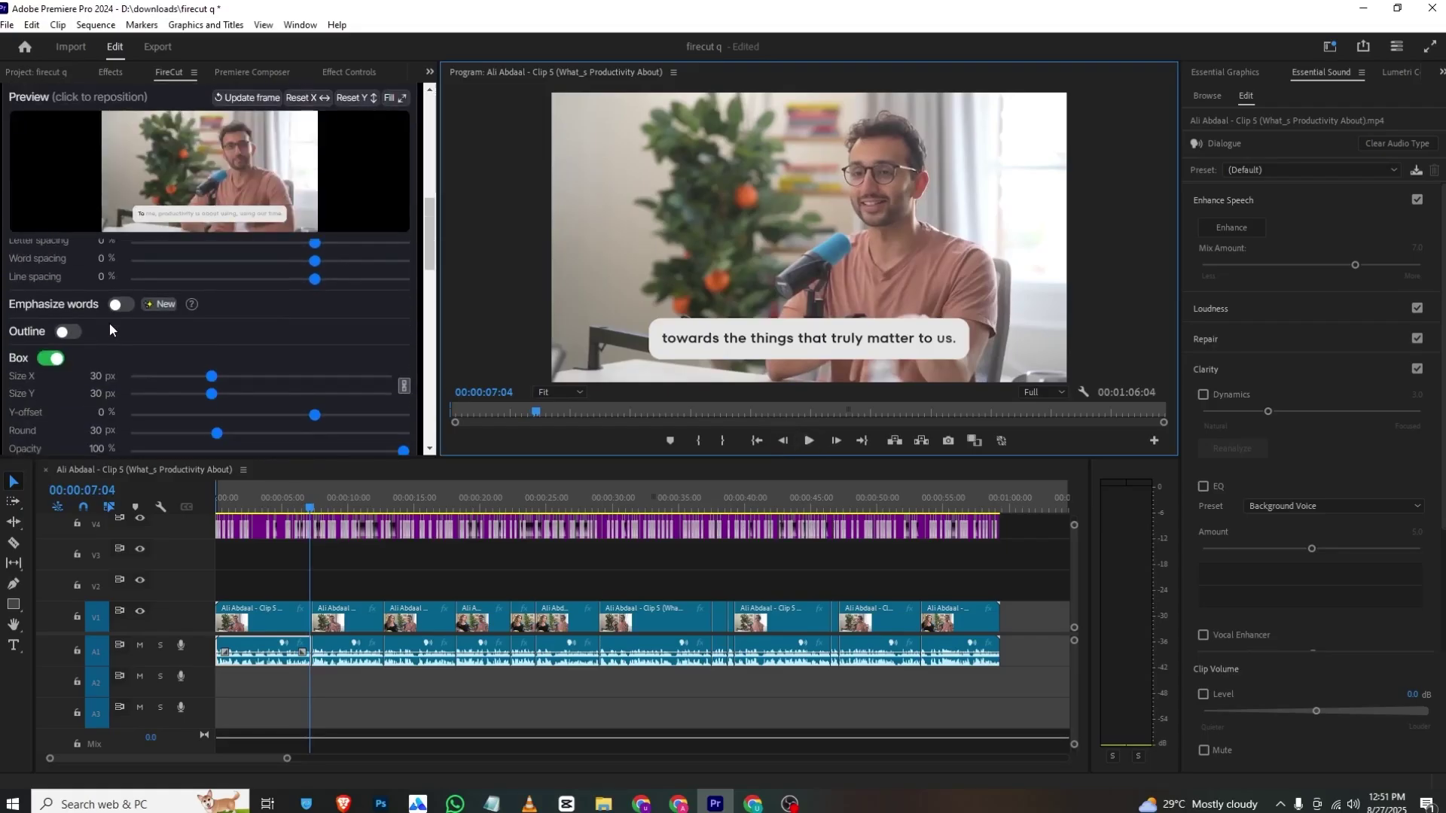
pyautogui.scroll(-10, 93, 387)
pyautogui.scroll(8, 45, 151)
pyautogui.click(23, 102)
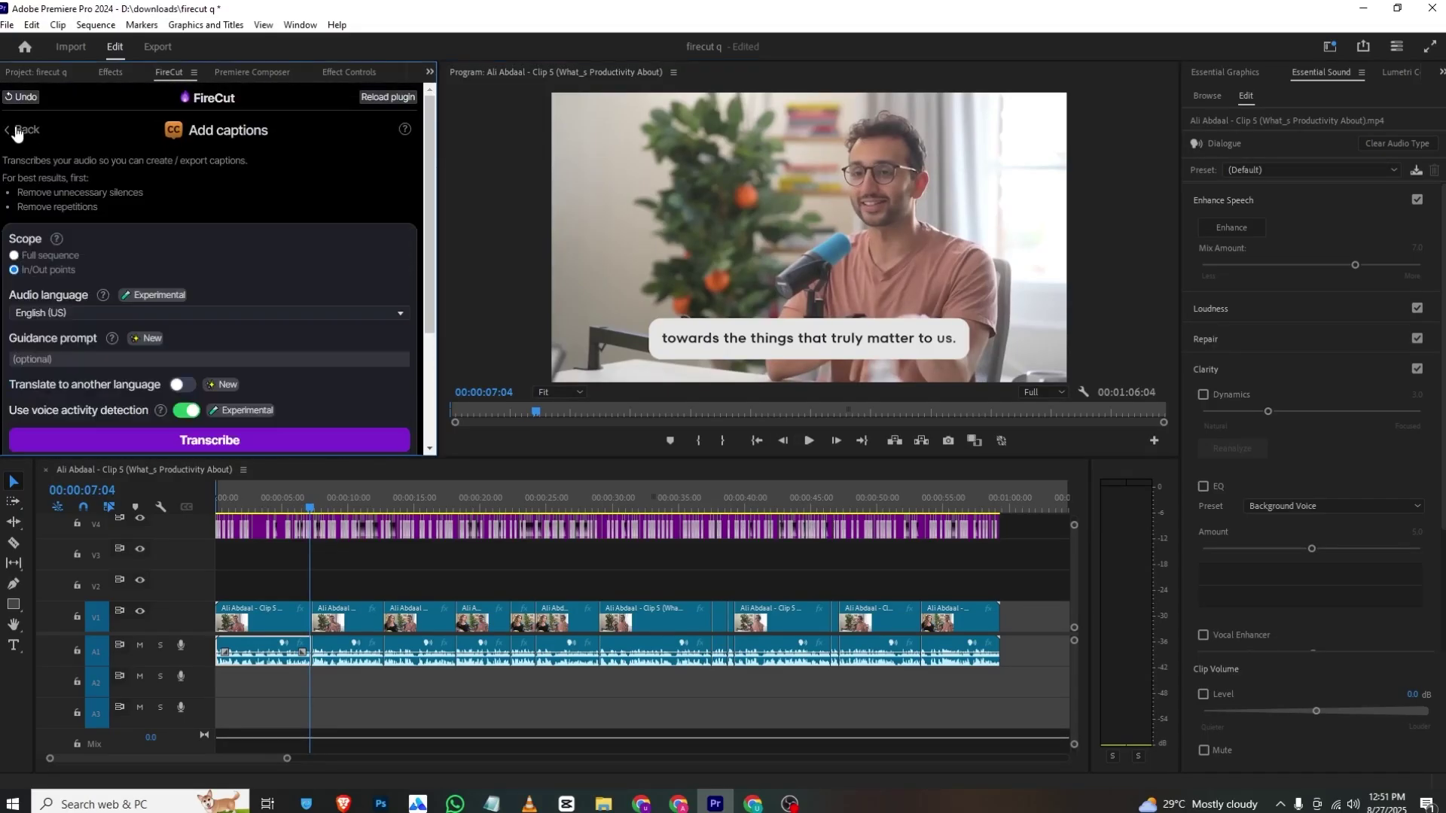
# Generate automatic zooms with FireCut and play the sequence from the start to check them
pyautogui.click(17, 133)
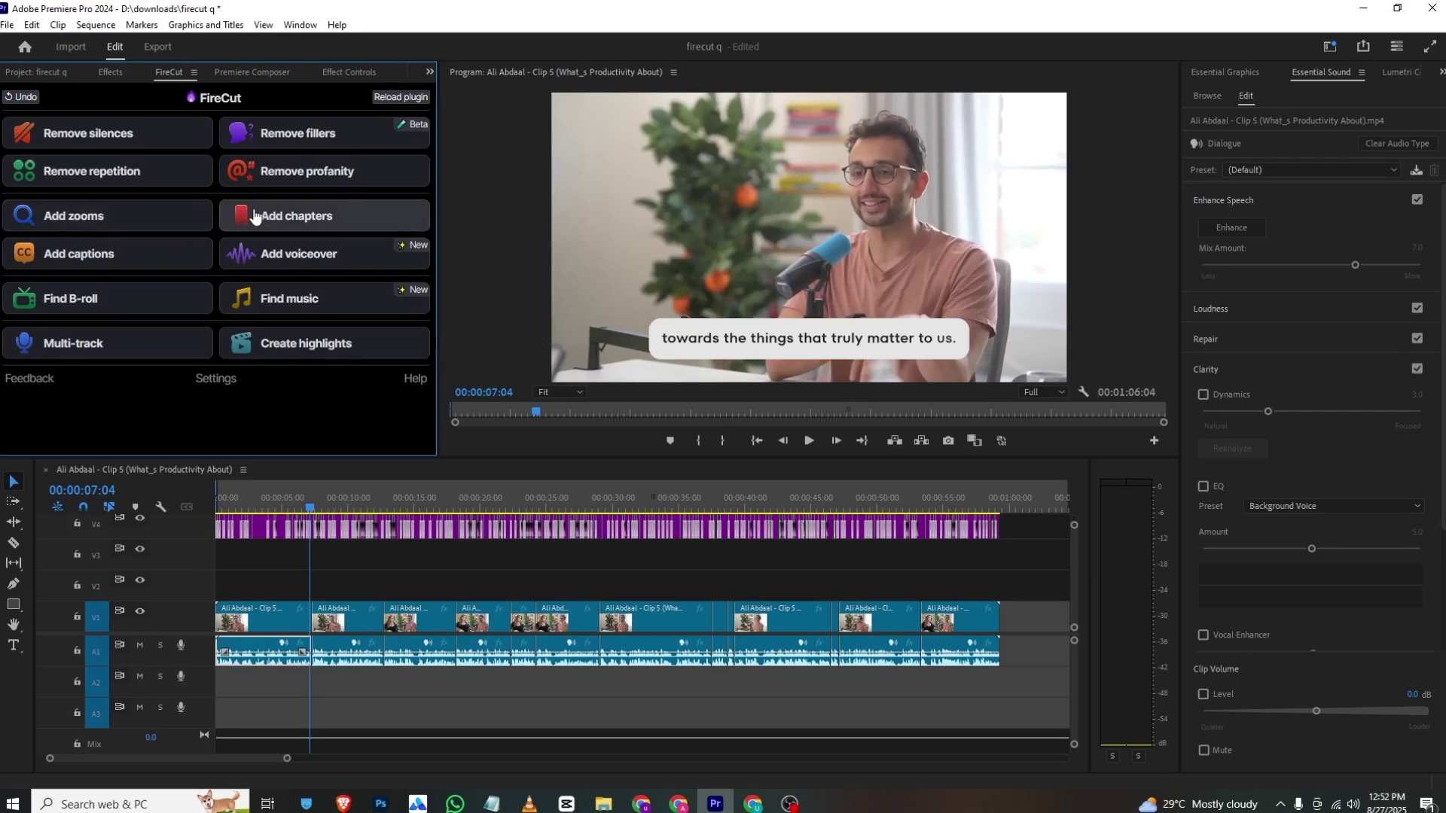
pyautogui.click(190, 220)
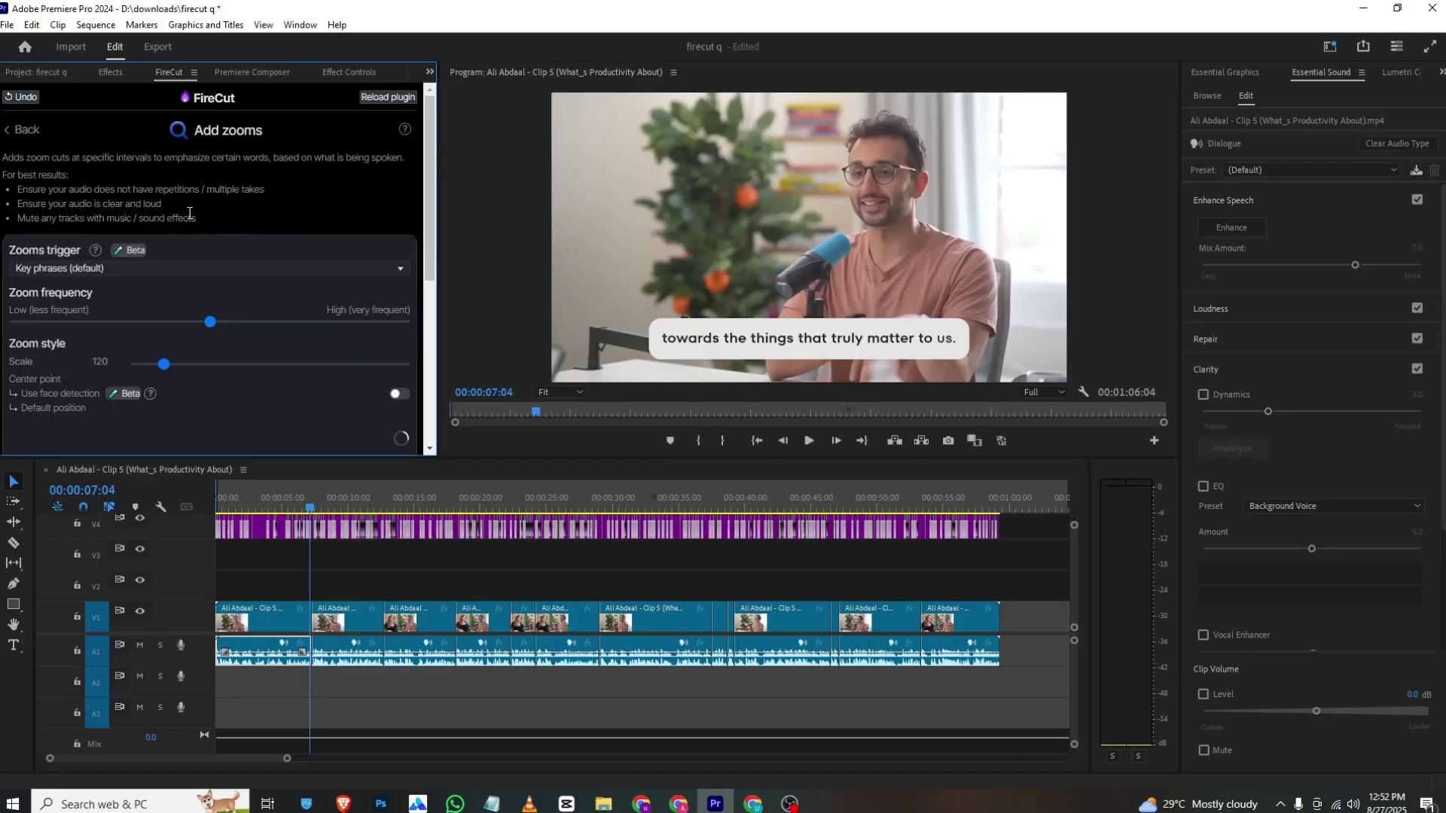
pyautogui.scroll(-5, 95, 253)
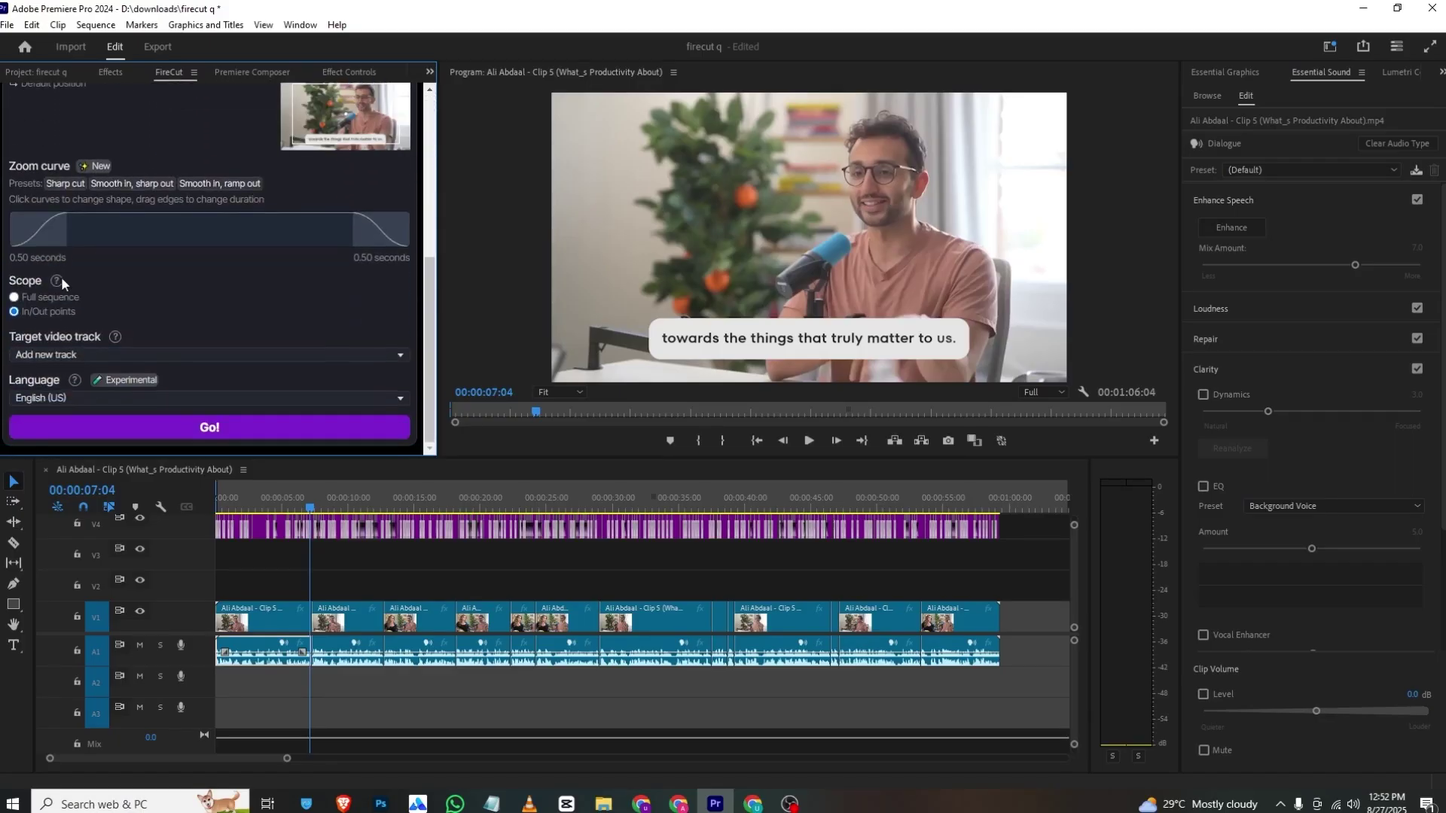
pyautogui.click(178, 425)
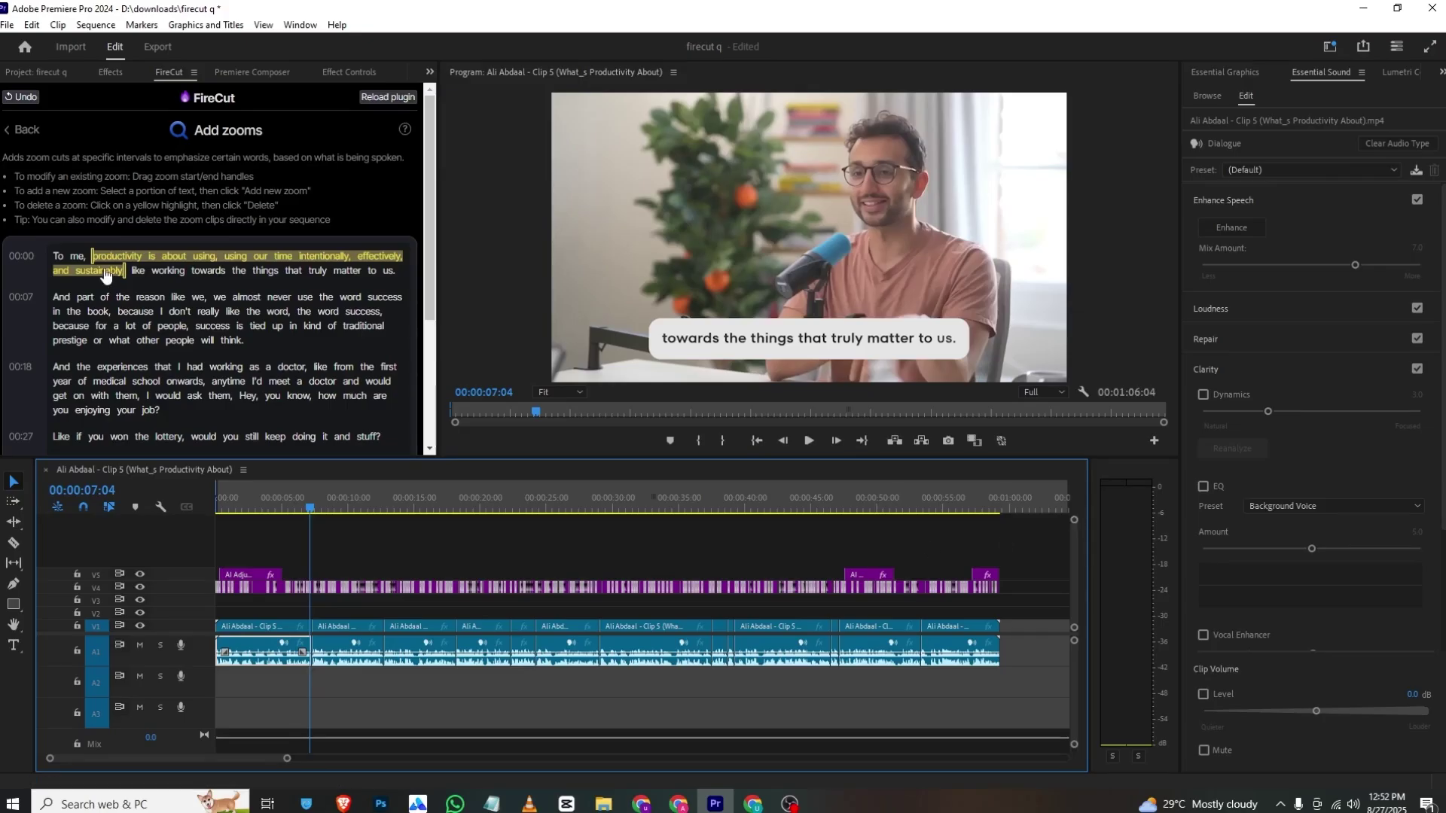
pyautogui.click(220, 511)
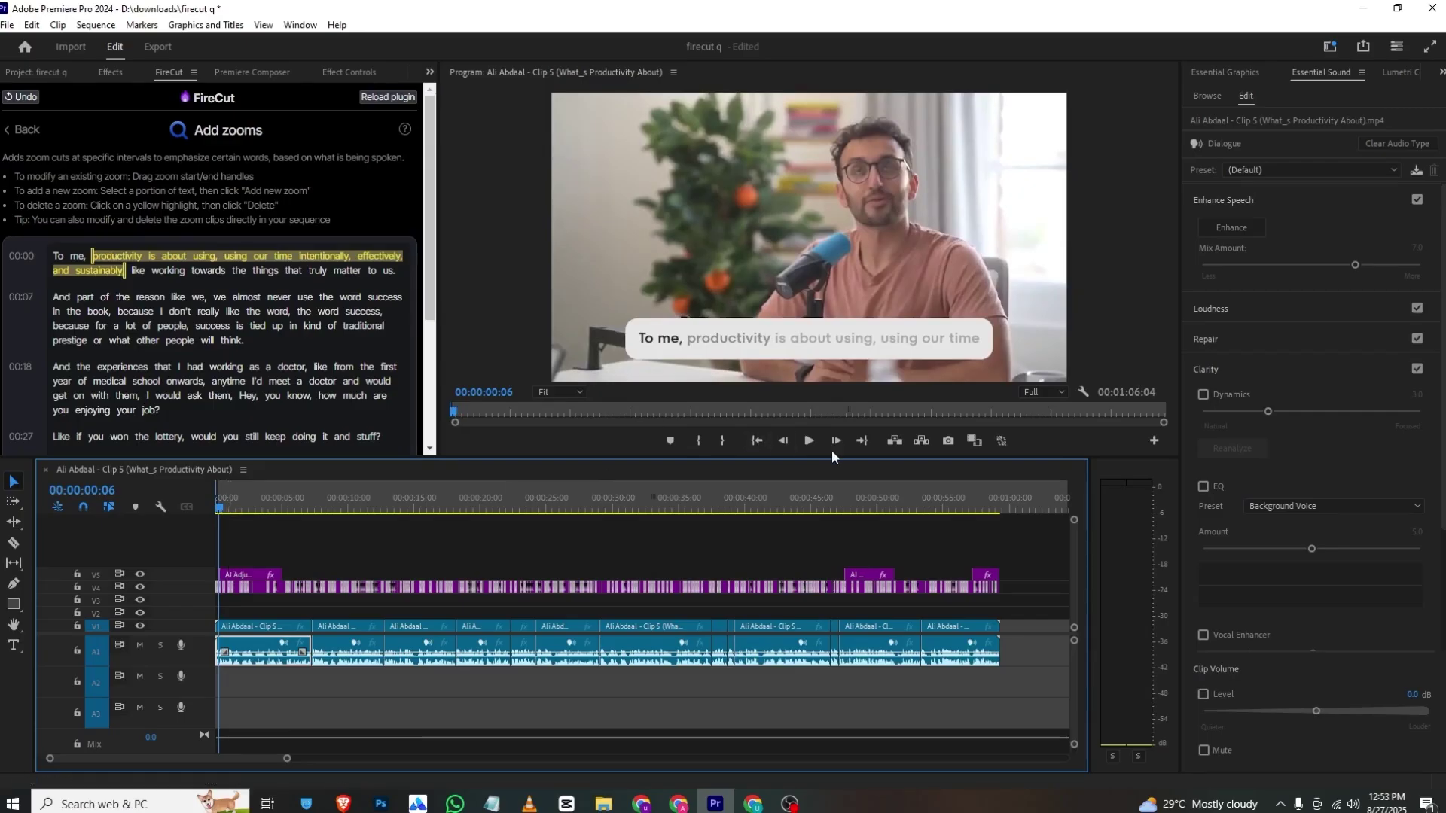
pyautogui.press('space')
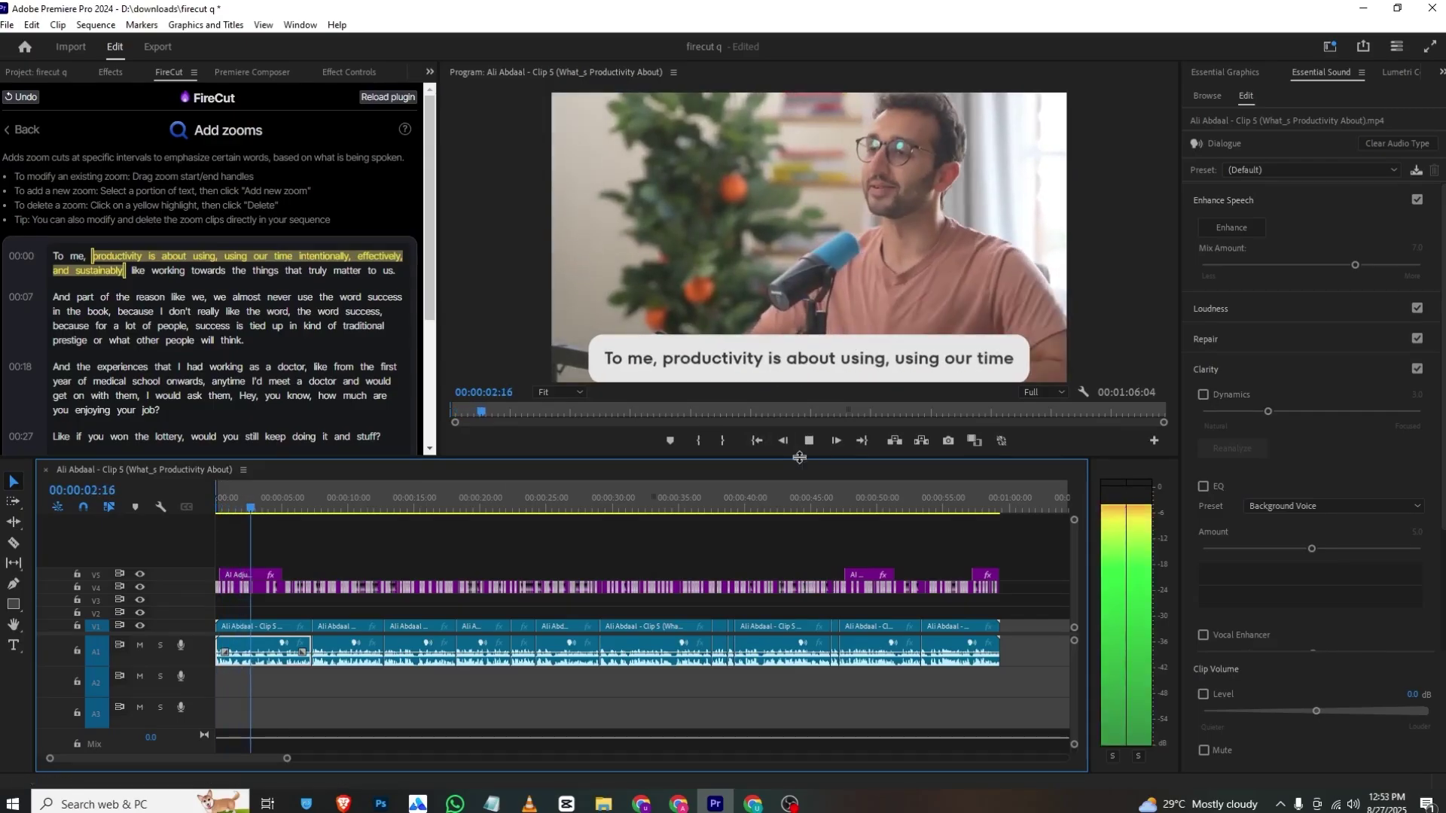
pyautogui.press('space')
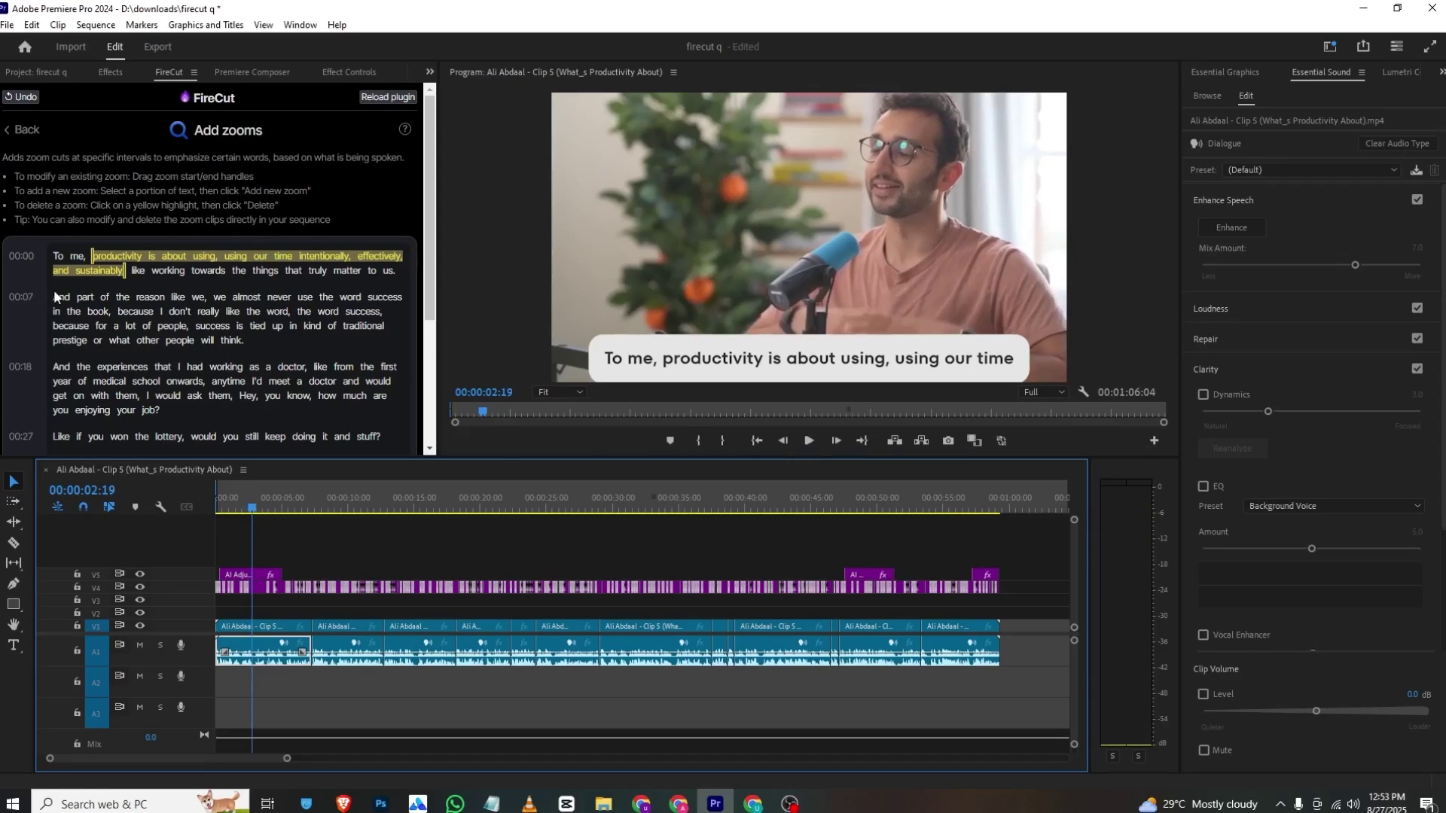
# Add a zoom over the 'And part of the reason' paragraph, then return to the main menu
pyautogui.moveTo(54, 296); pyautogui.dragTo(244, 341)
pyautogui.rightClick(249, 323)
pyautogui.click(233, 322)
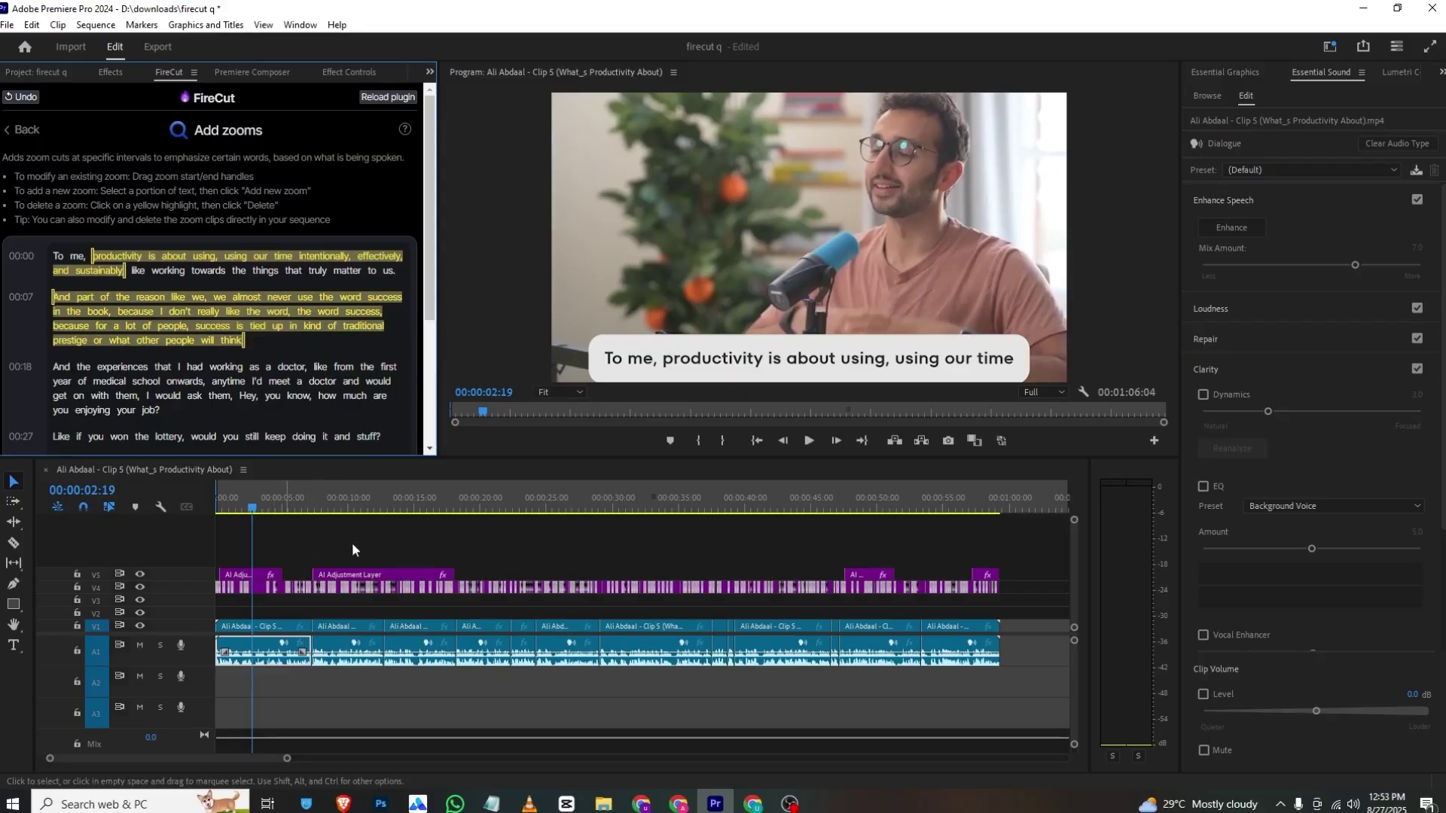
pyautogui.click(25, 140)
pyautogui.click(25, 139)
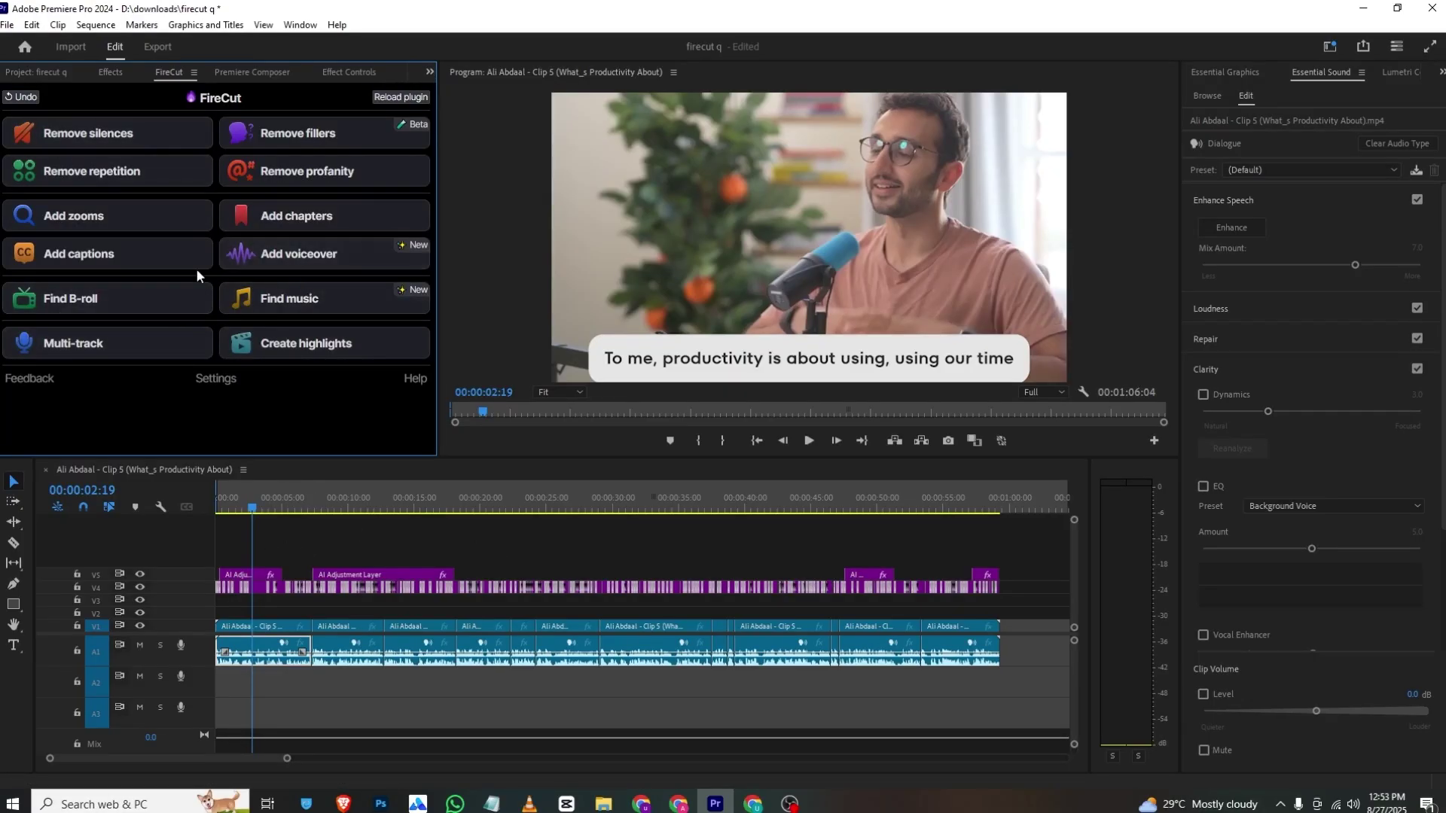
# Review Method, Library and Media Types, then insert three Storyblocks B-roll clips on a new track
pyautogui.click(126, 299)
pyautogui.scroll(-3, 125, 302)
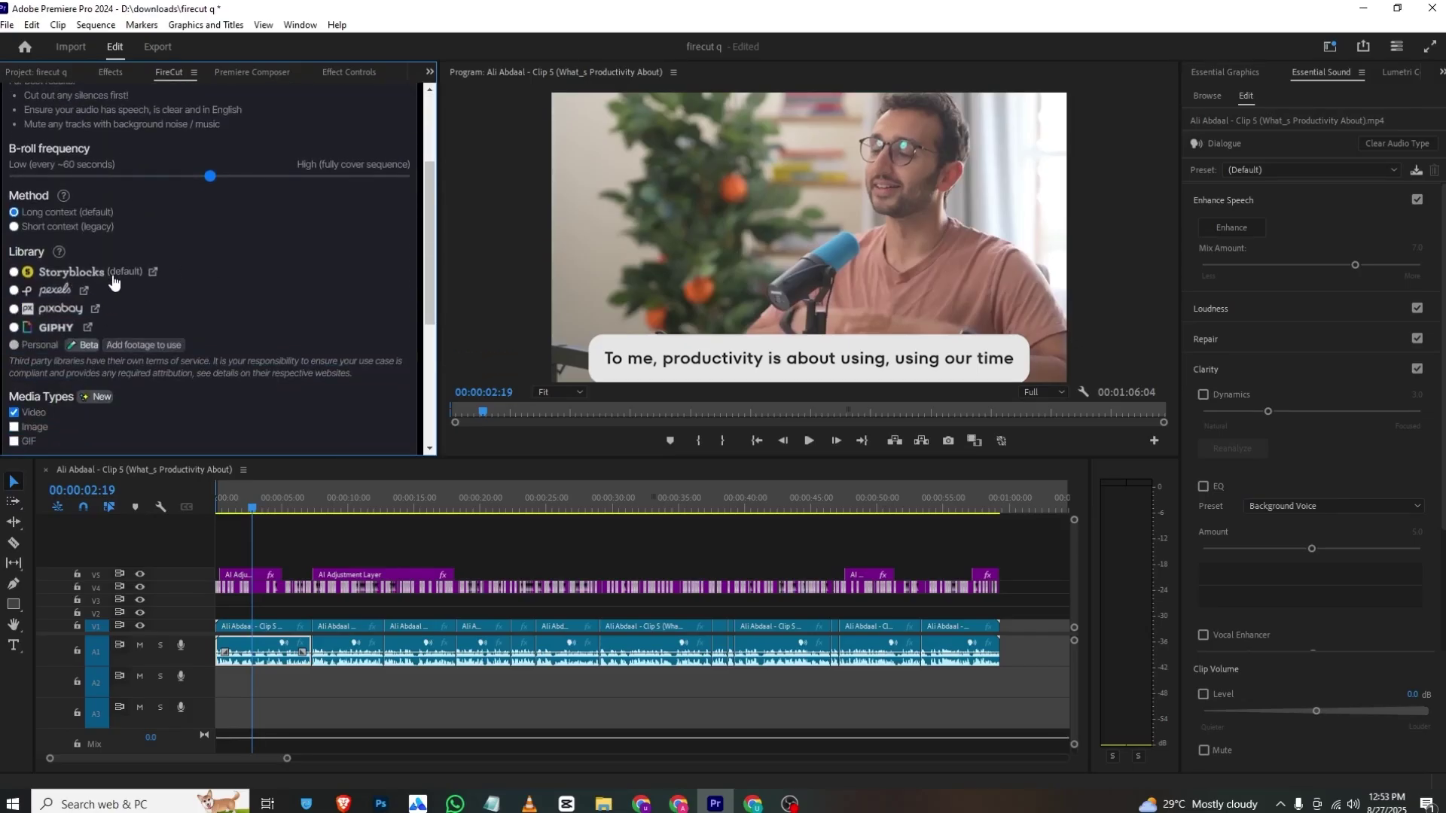
pyautogui.scroll(-3, 121, 313)
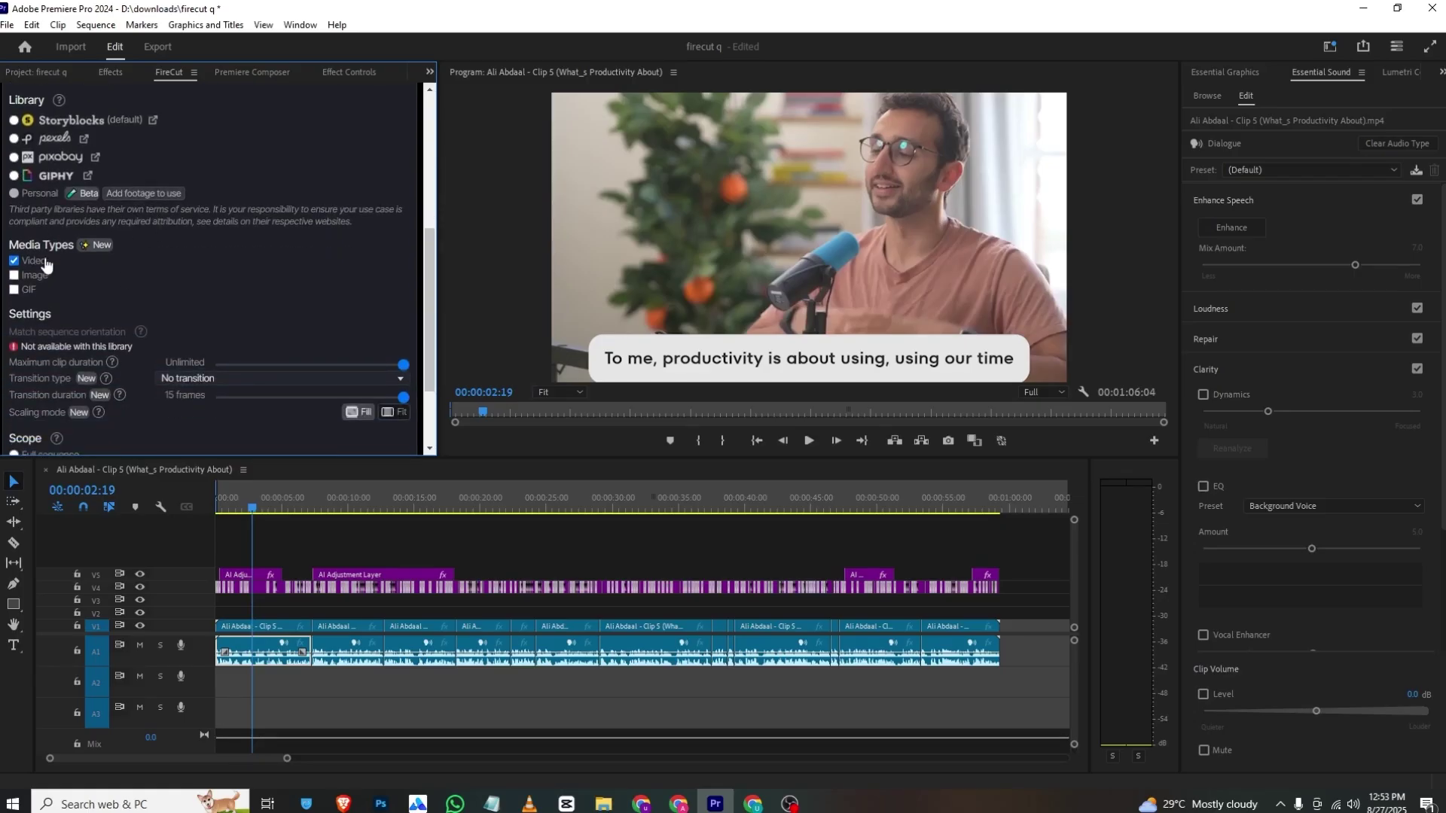
pyautogui.scroll(-3, 83, 265)
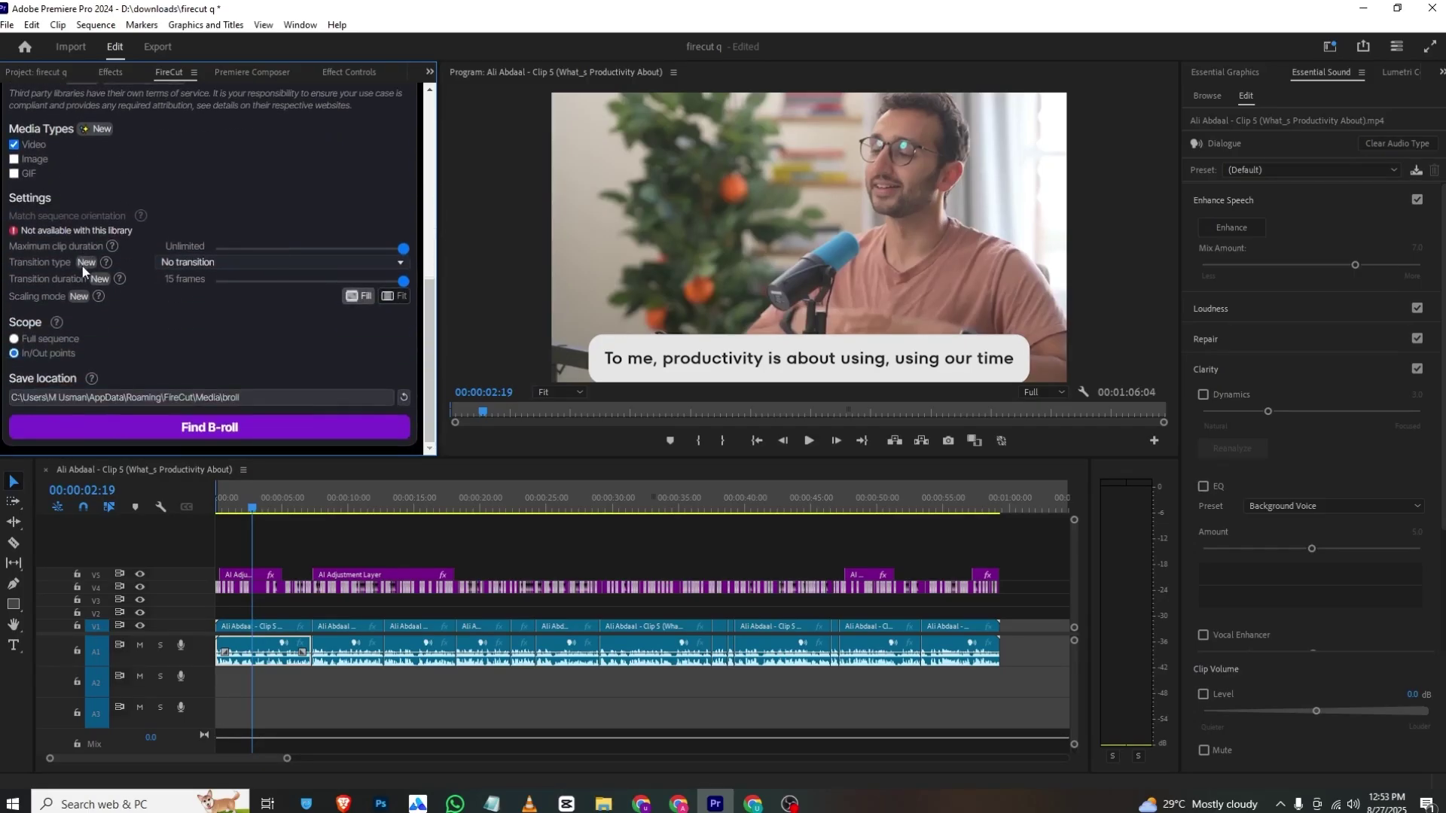
pyautogui.scroll(8, 108, 354)
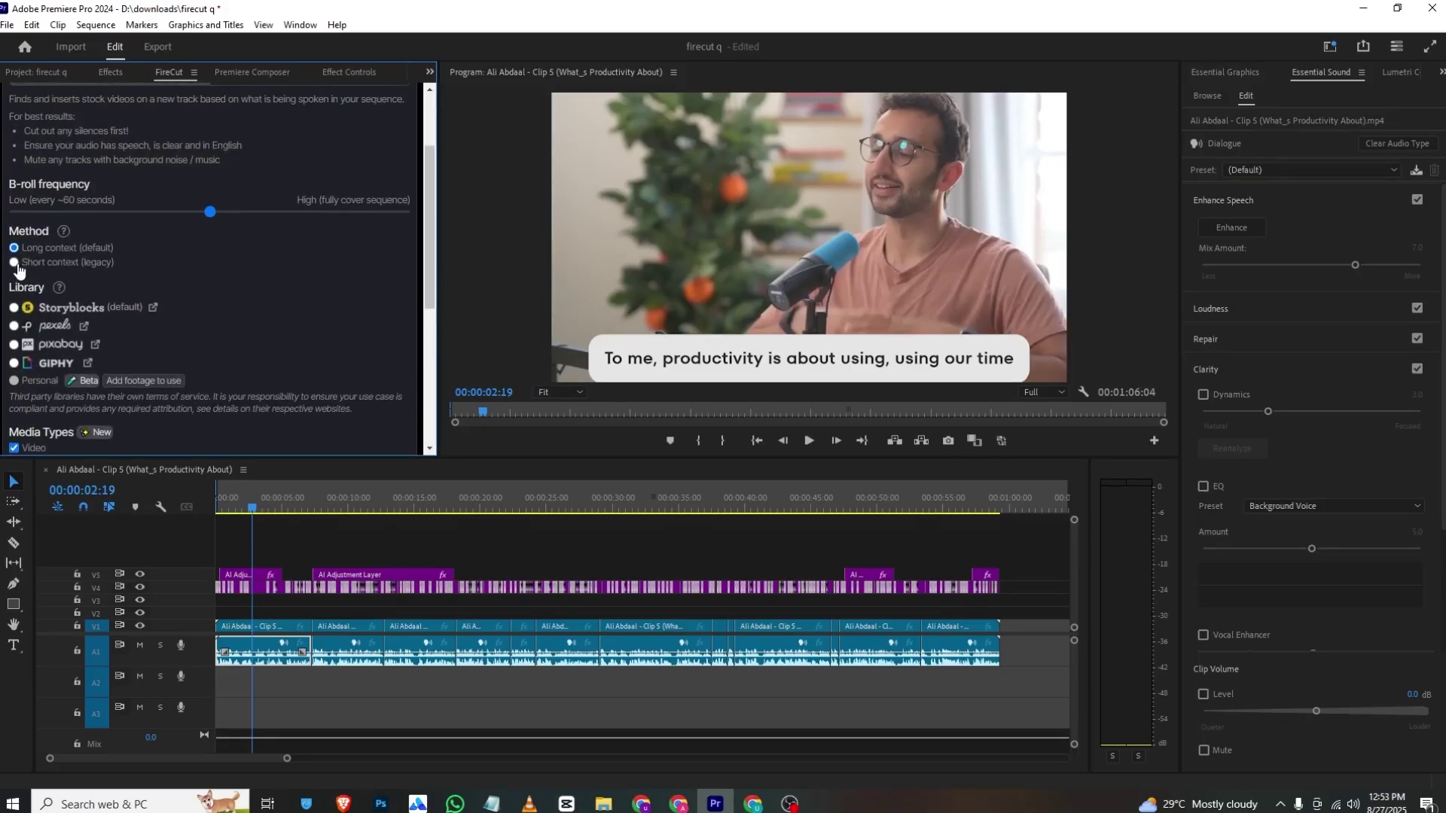
pyautogui.scroll(-8, 215, 297)
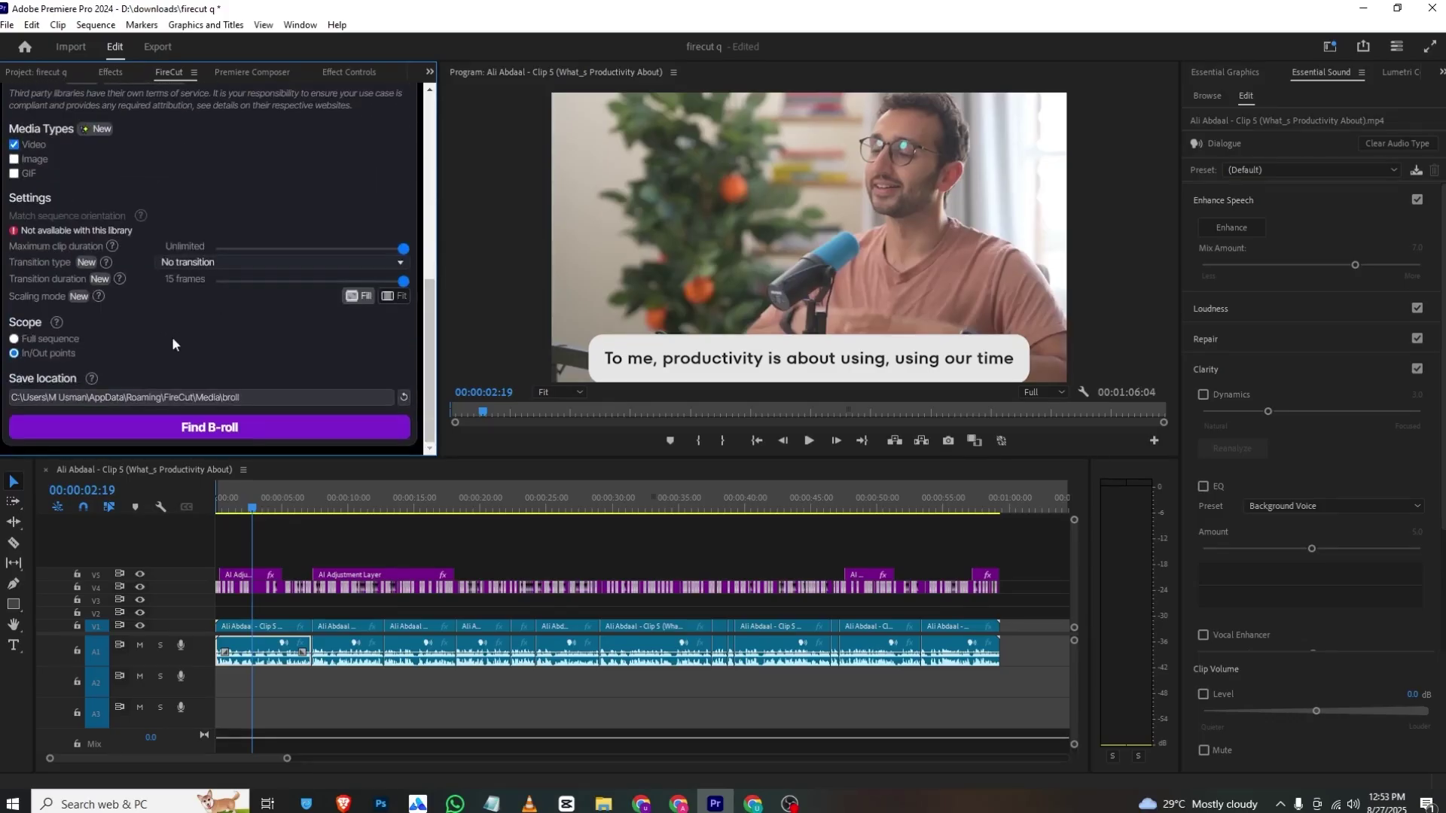
pyautogui.click(138, 426)
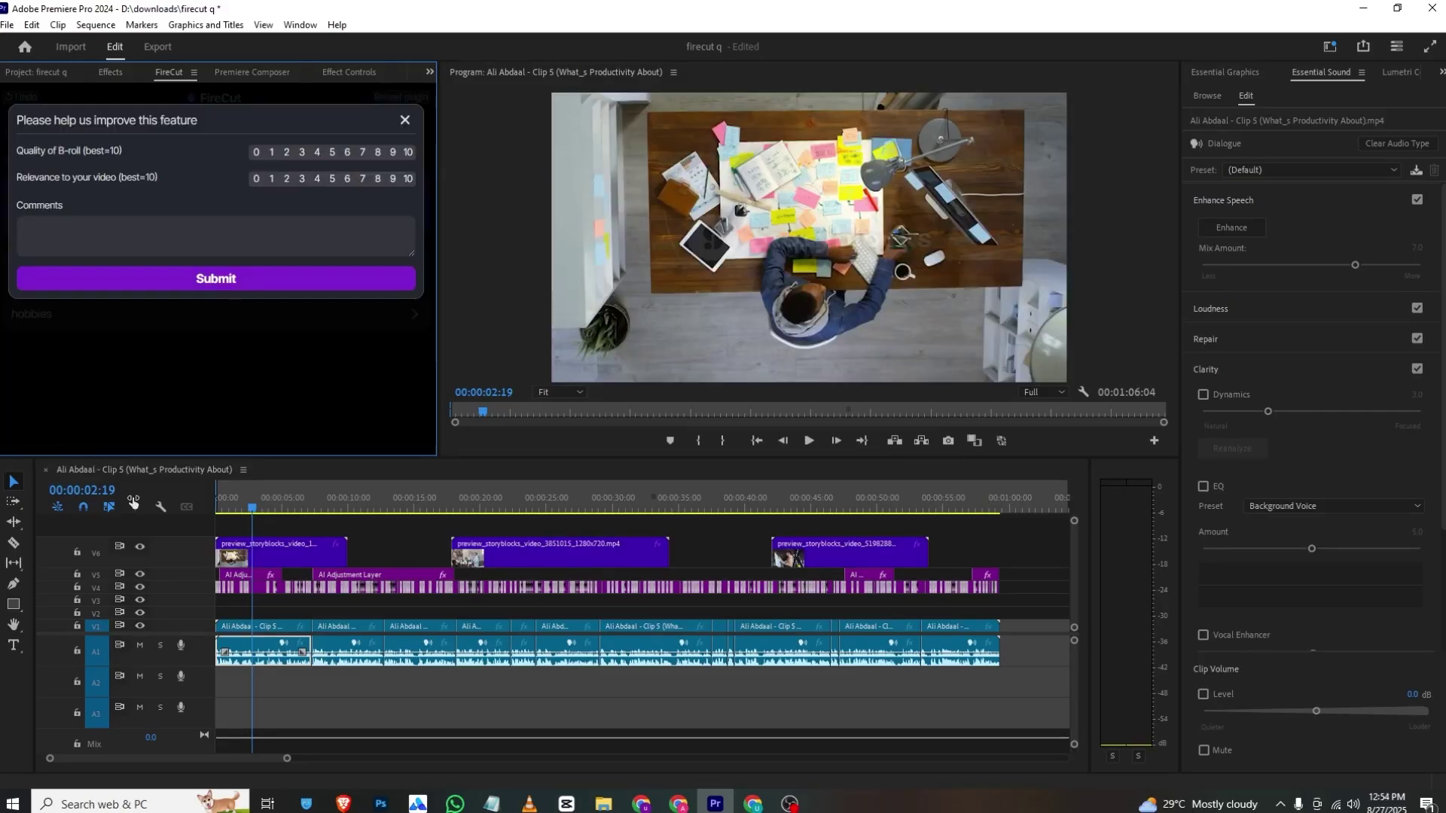
pyautogui.click(231, 509)
pyautogui.moveTo(232, 509); pyautogui.dragTo(219, 510)
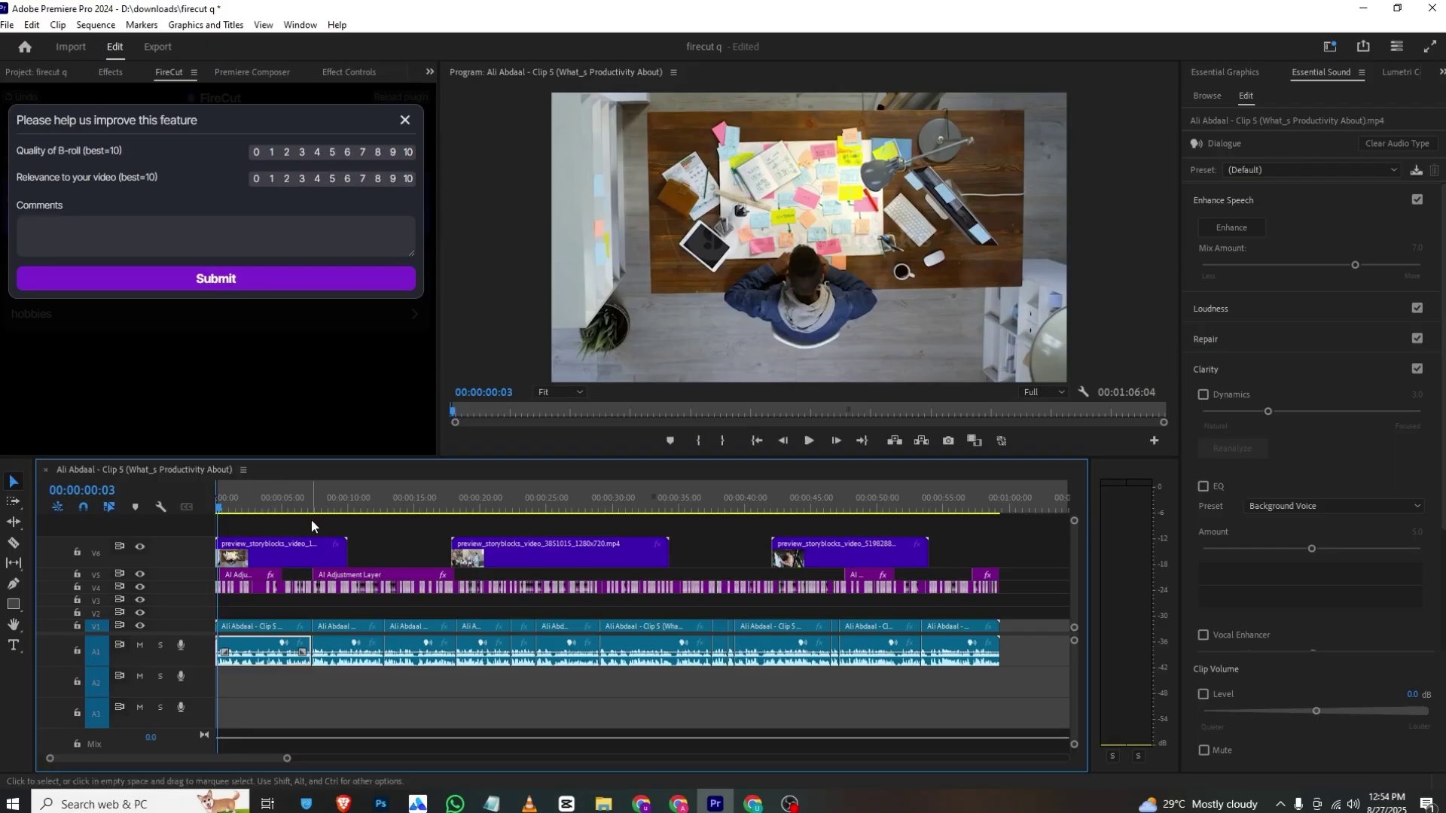
# Close the B-roll feedback prompt and go back to FireCut's main menu
pyautogui.click(405, 119)
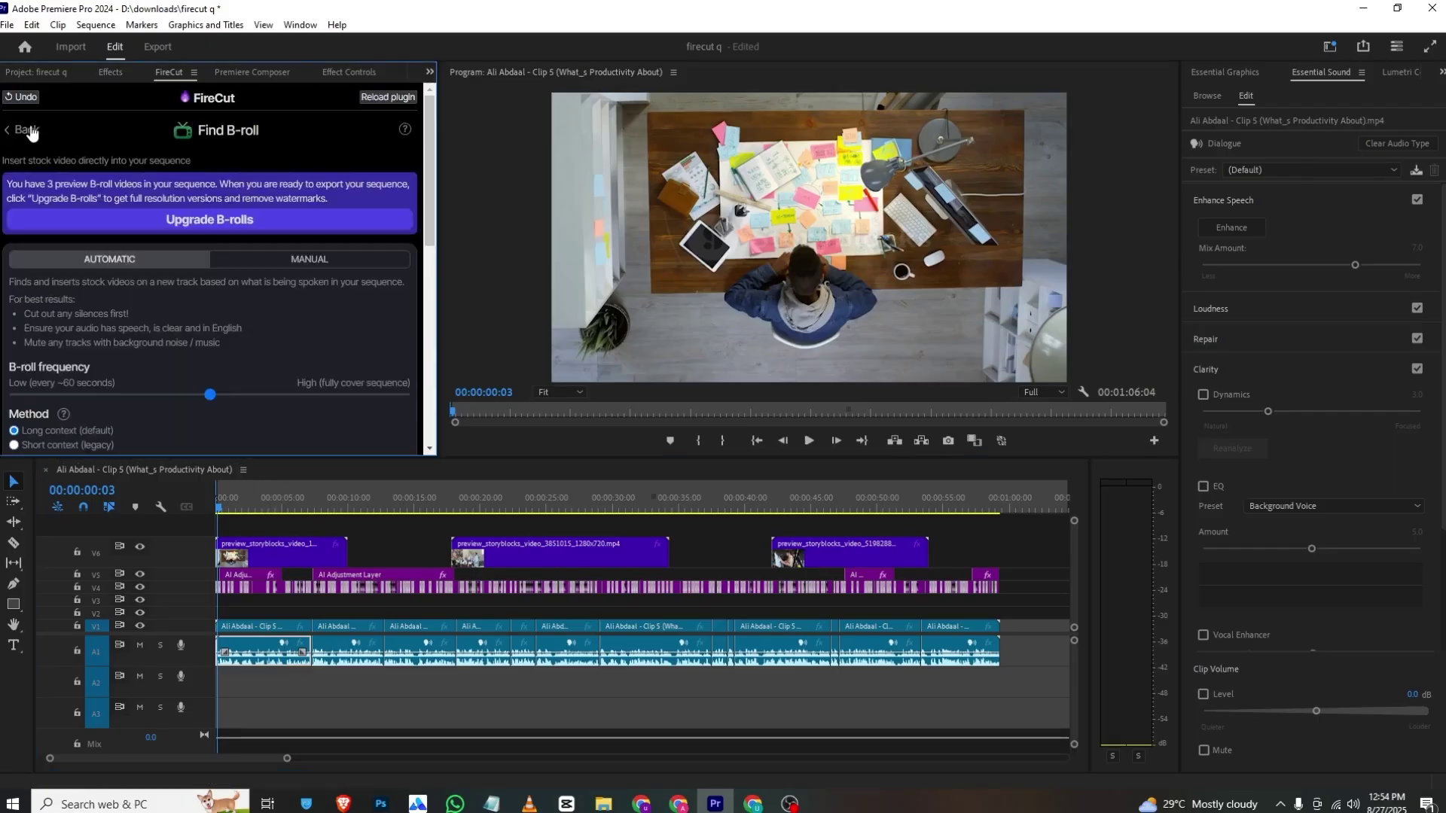
pyautogui.click(23, 130)
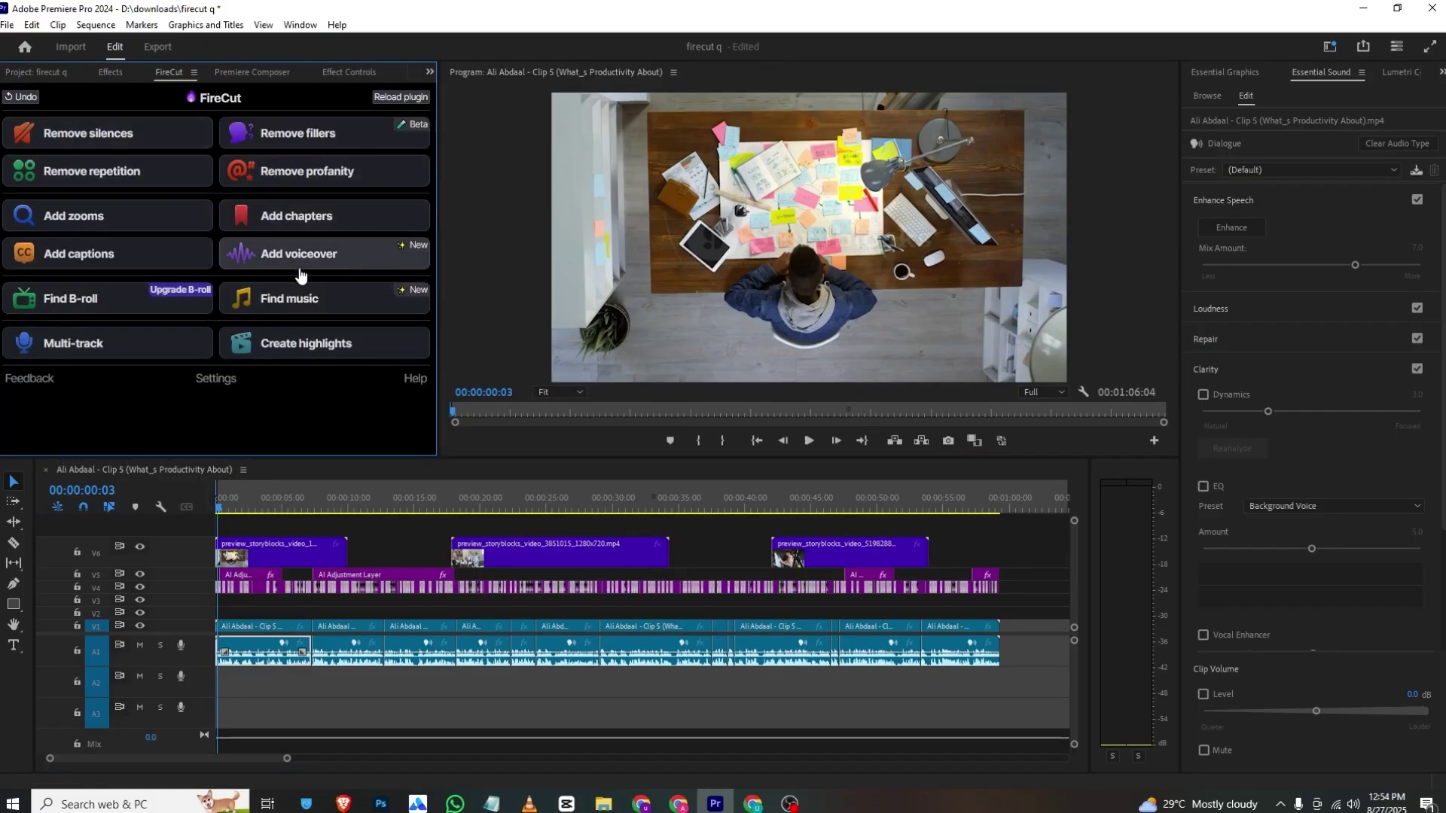